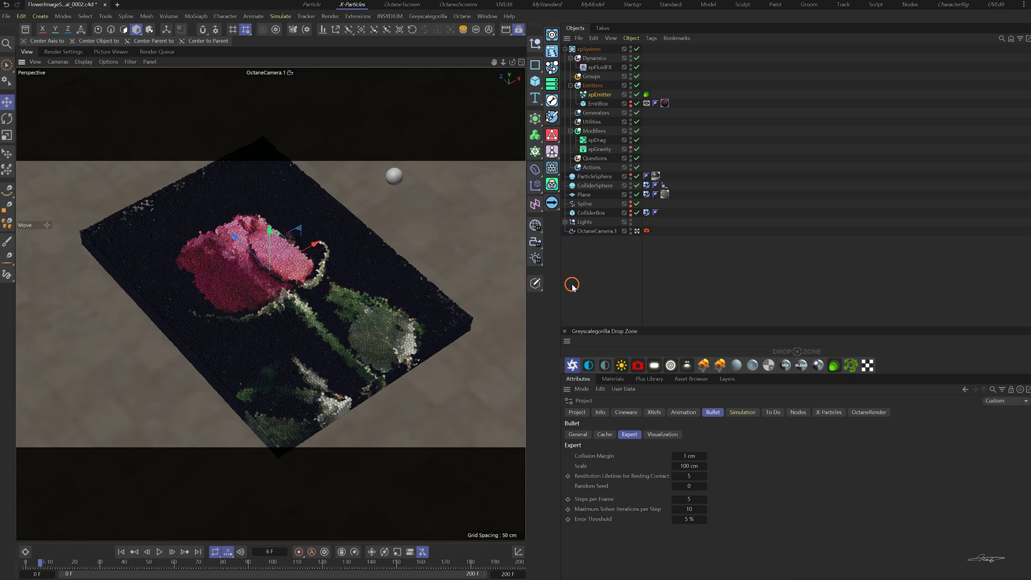
# Add an xpOpenVDBMesher generator and set xpEmitter as its particle source
pyautogui.click(596, 112)
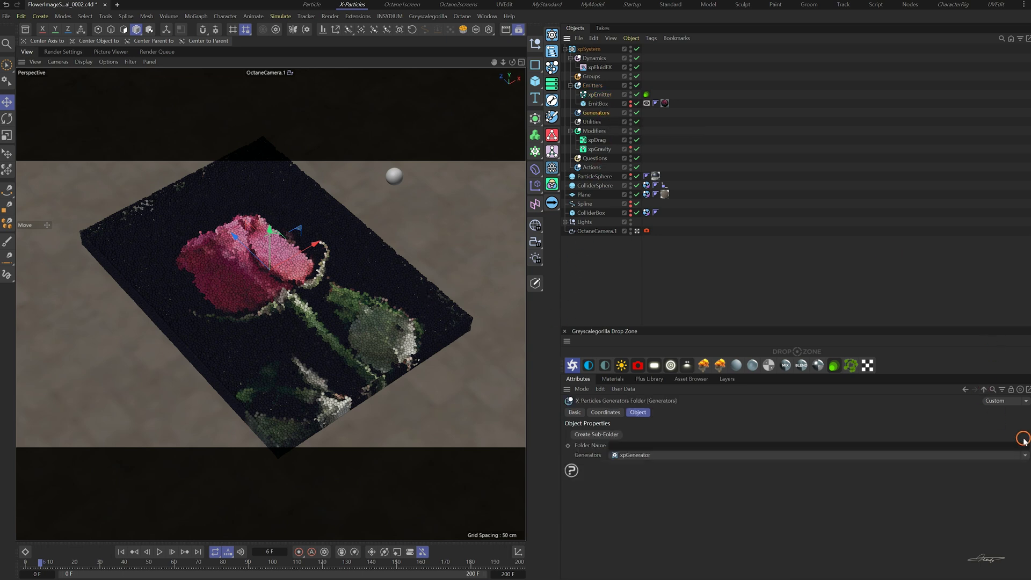
pyautogui.click(1025, 455)
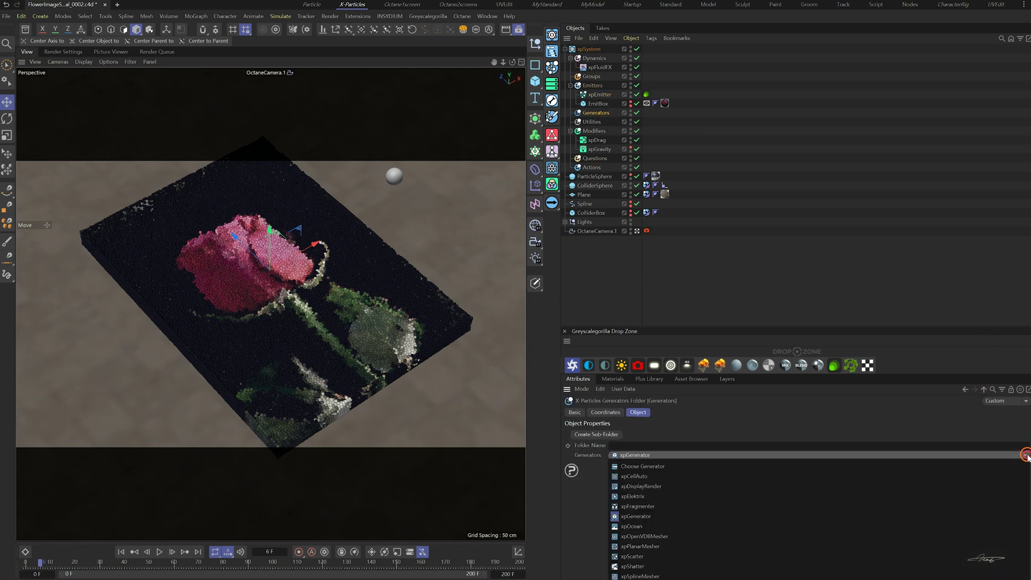
pyautogui.click(644, 537)
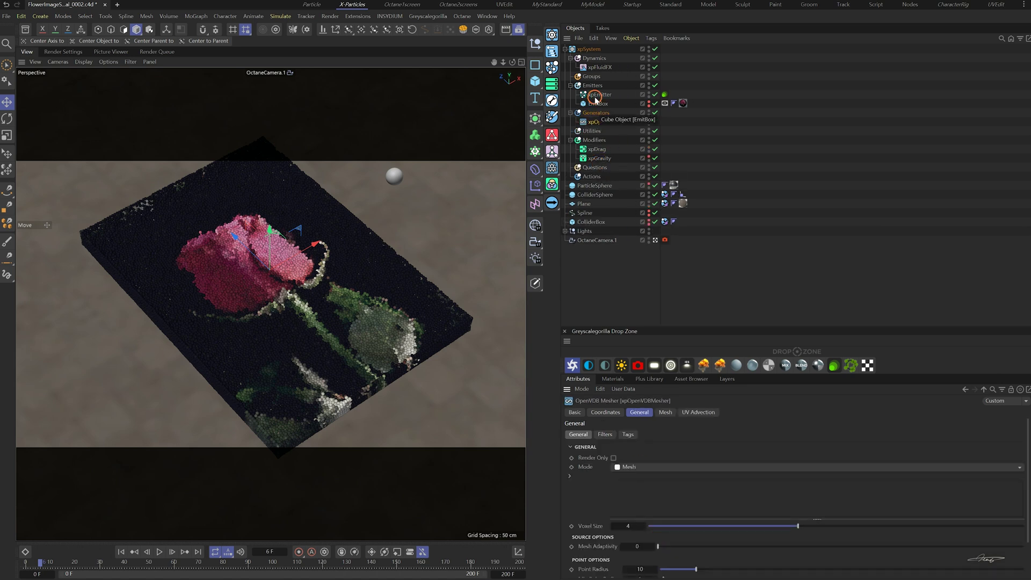
pyautogui.moveTo(595, 94); pyautogui.dragTo(653, 490)
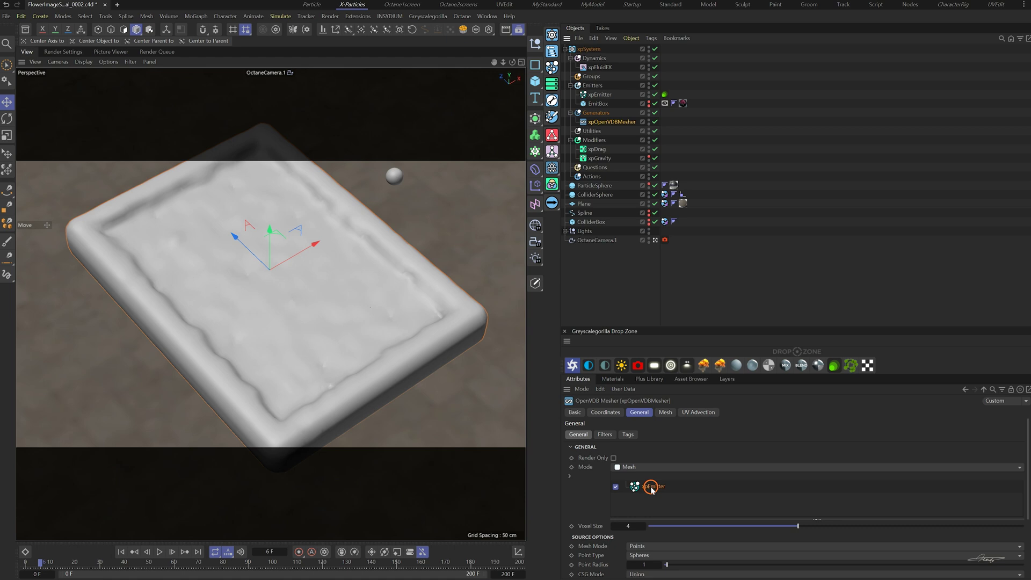
# Set the mesher's Voxel Size to 2 and Point Radius to 2
pyautogui.click(629, 526)
pyautogui.moveTo(629, 525); pyautogui.dragTo(651, 536)
pyautogui.scroll(-3, 702, 545)
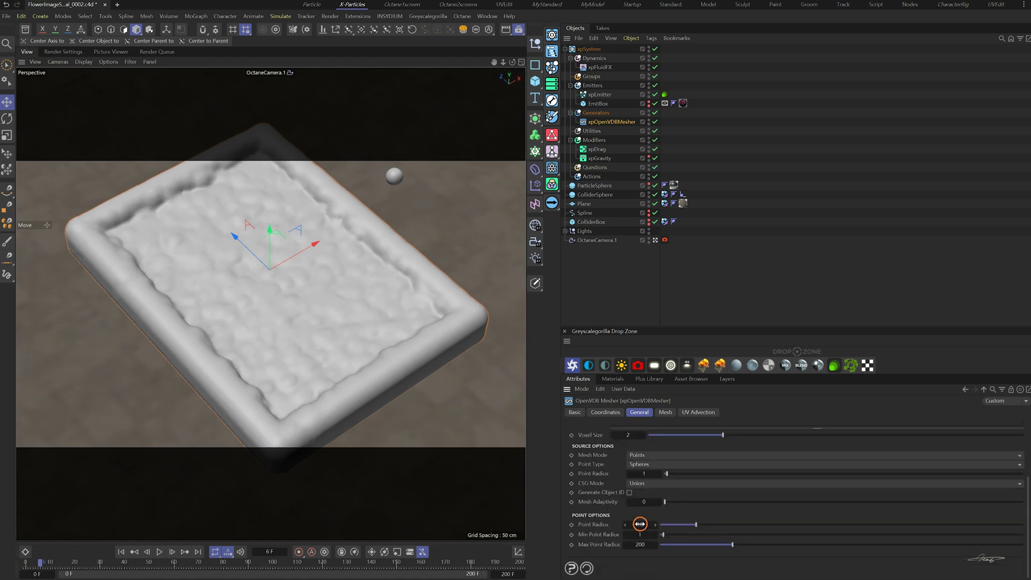
pyautogui.click(660, 558)
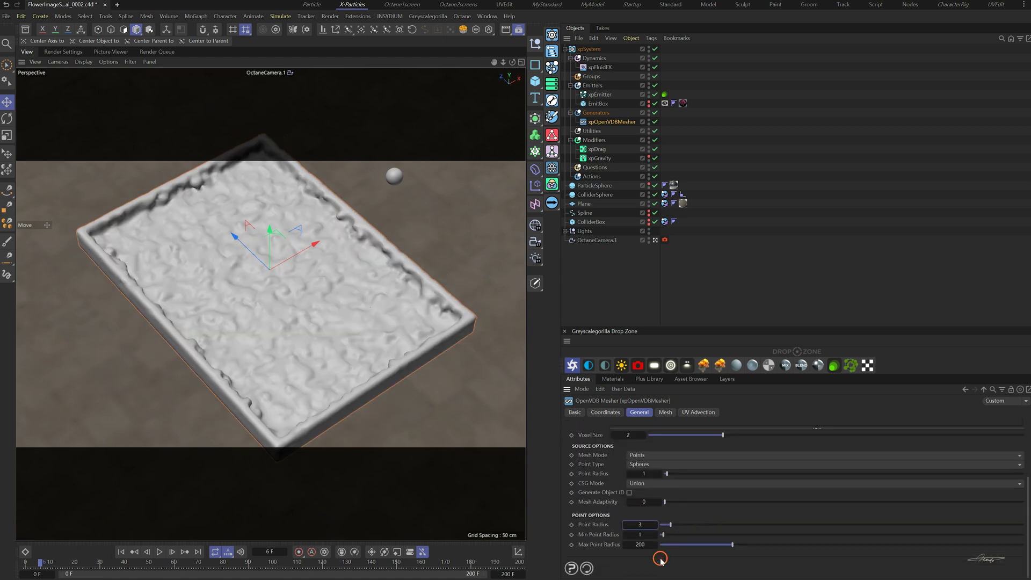
pyautogui.click(121, 551)
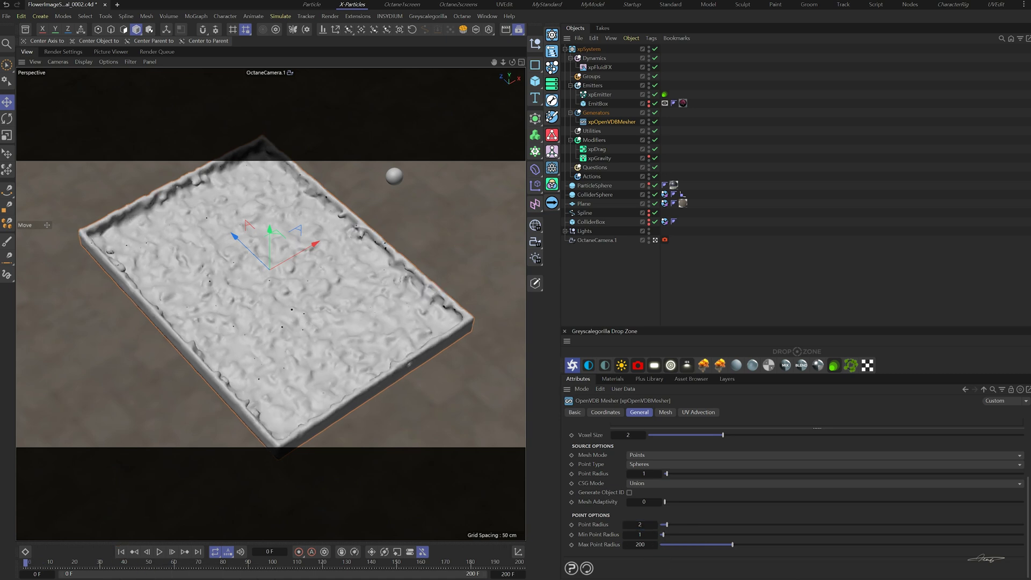
# Play the fluid simulation to preview it, then stop and rewind
pyautogui.click(178, 575)
pyautogui.click(161, 552)
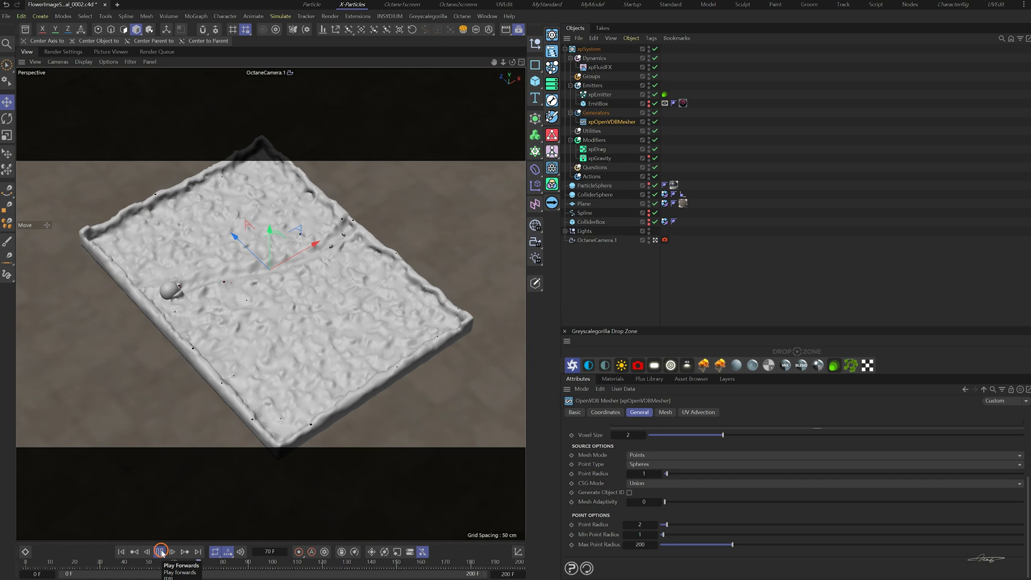
pyautogui.click(120, 552)
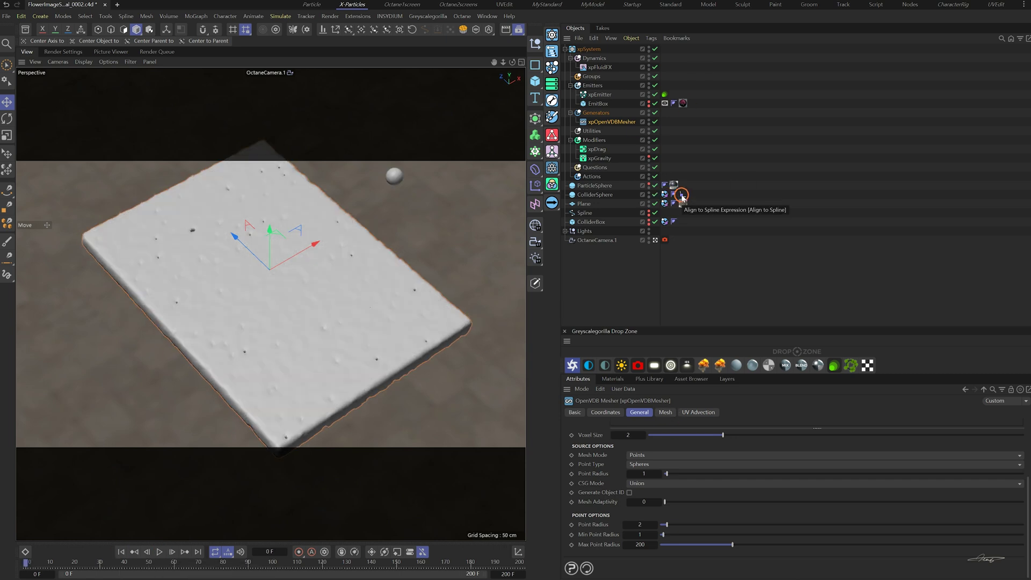
# Delete ColliderSphere's Align to Spline tag and move the sphere to the slab's centre
pyautogui.click(681, 195)
pyautogui.press('Delete')
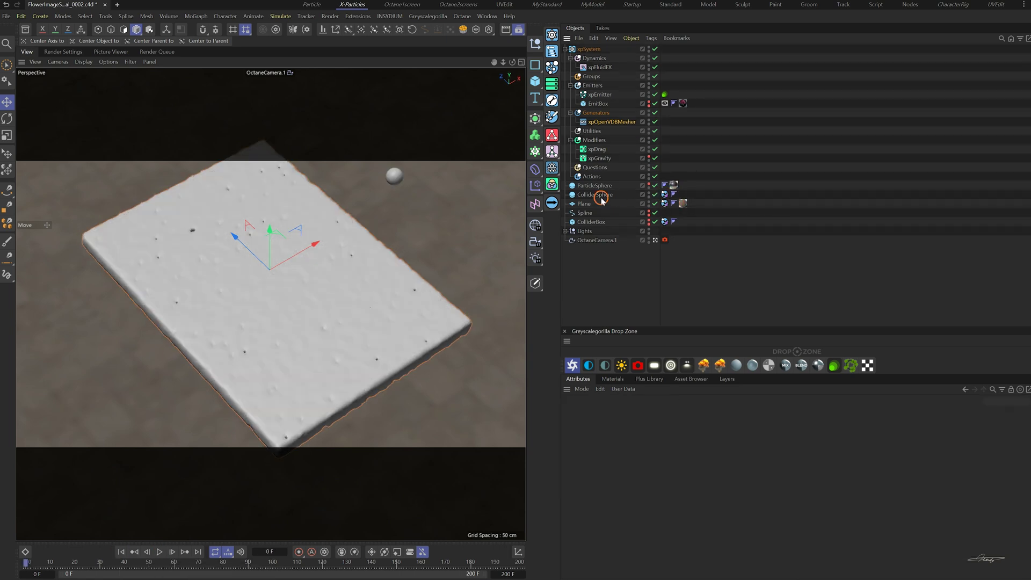
pyautogui.click(597, 195)
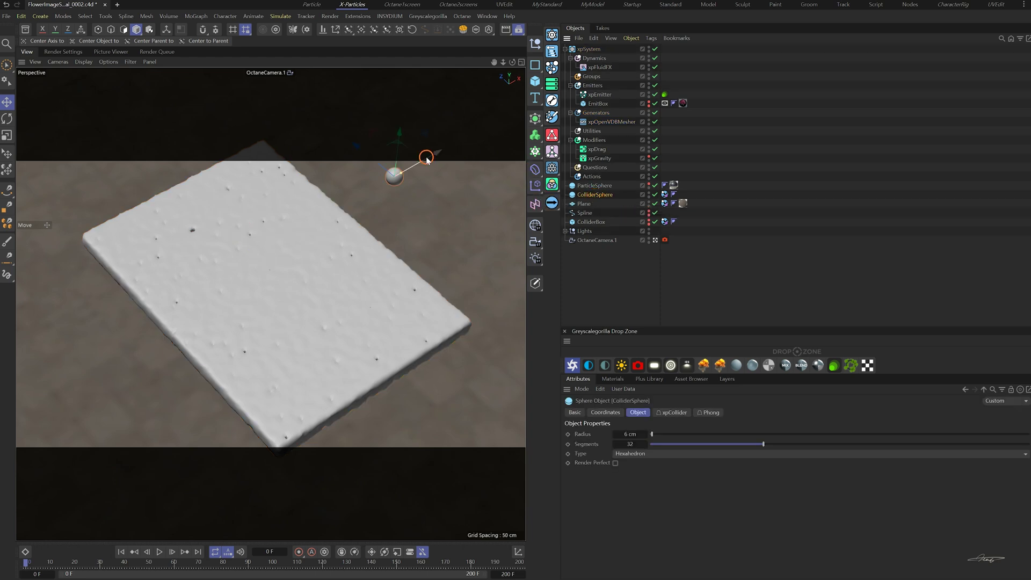
pyautogui.moveTo(421, 161); pyautogui.dragTo(293, 280)
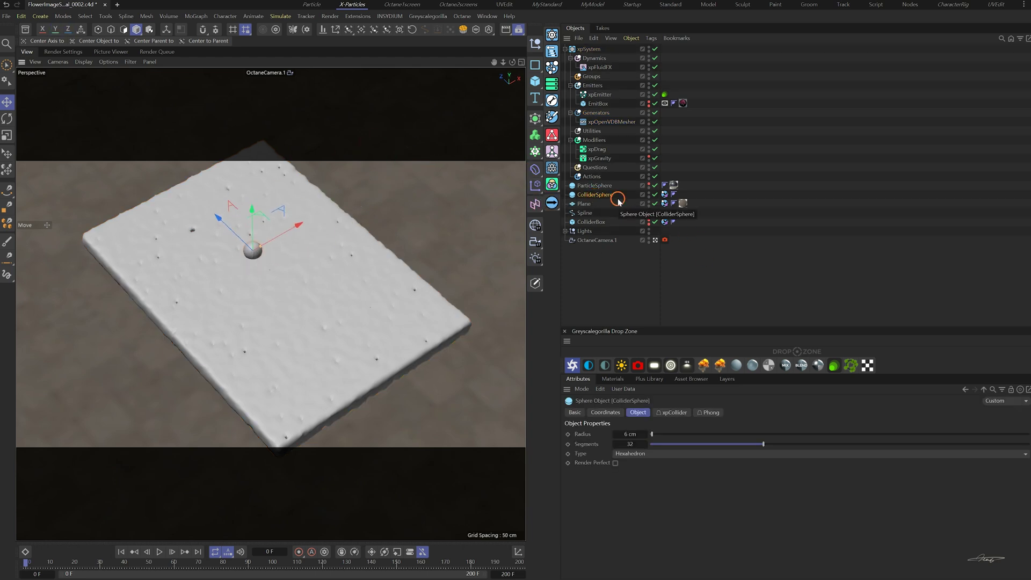
# Add a Vibrate tag to ColliderSphere with position amplitude 100/1/100 cm, then play to test
pyautogui.hotkey('shift', 'c')
pyautogui.write('vib')
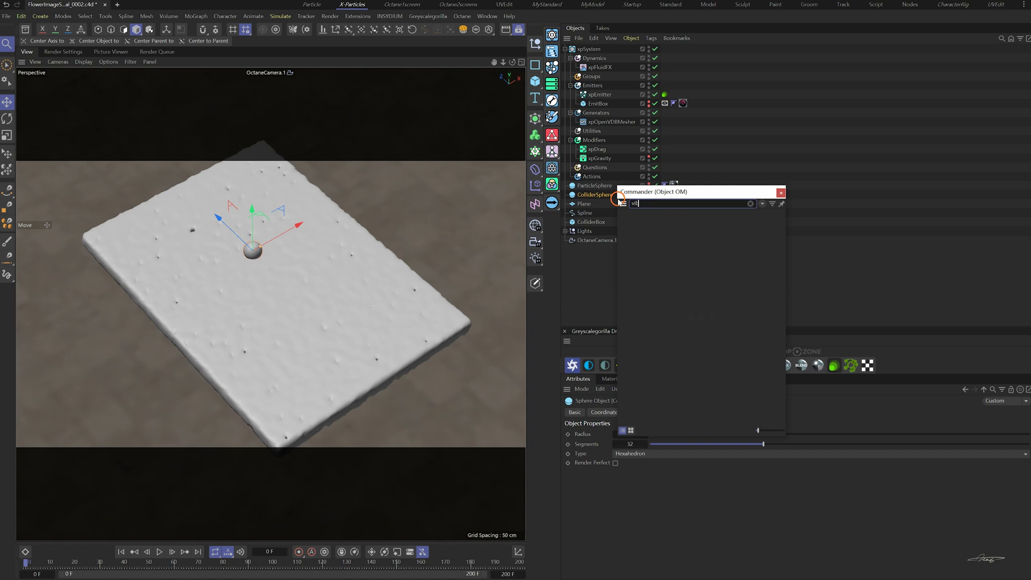
pyautogui.moveTo(653, 220); pyautogui.dragTo(665, 221)
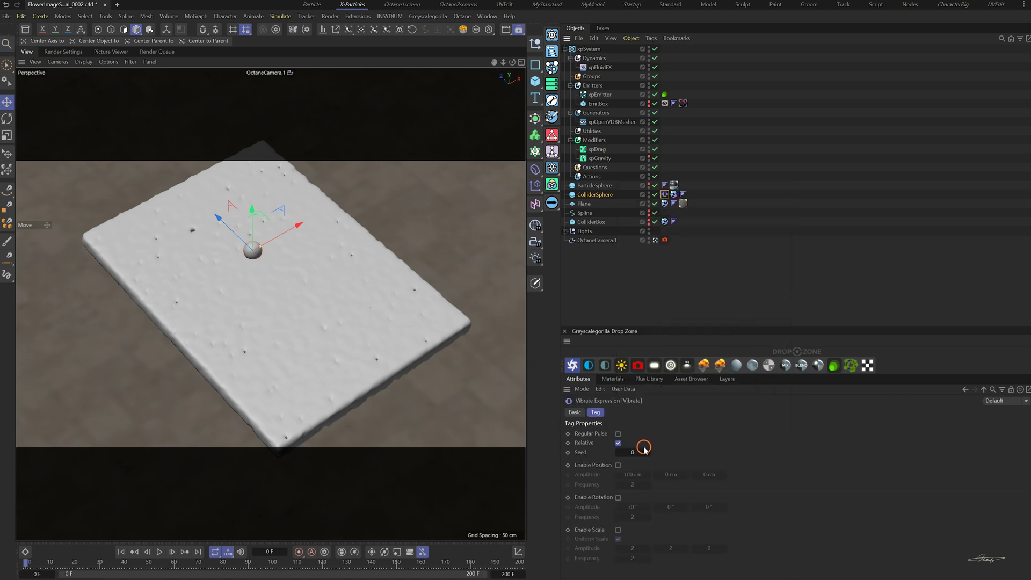
pyautogui.click(617, 465)
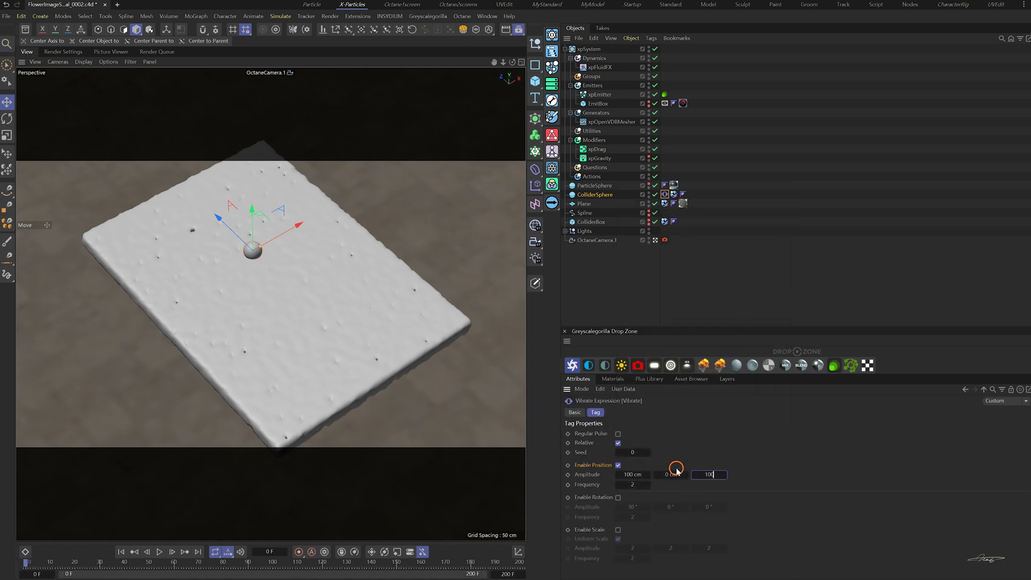
pyautogui.click(672, 474)
pyautogui.click(159, 551)
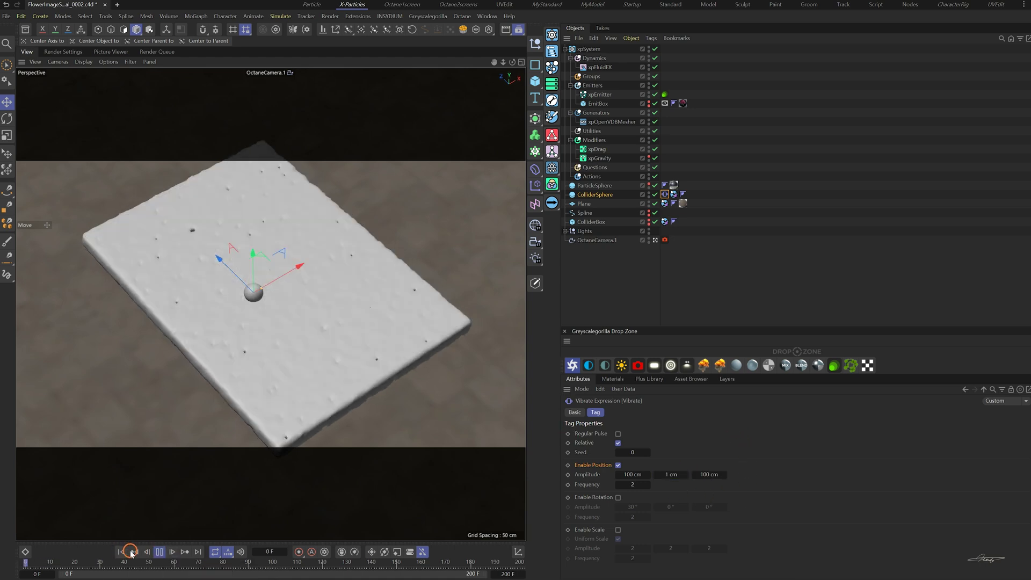
# Stop playback and set the xpDrag density preset to Sea Water
pyautogui.click(172, 548)
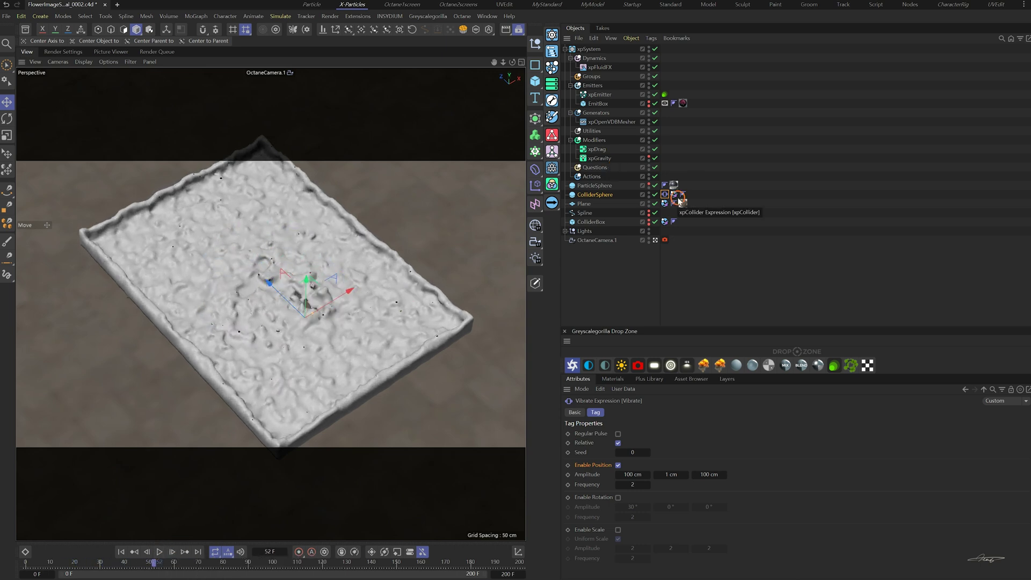
pyautogui.click(597, 149)
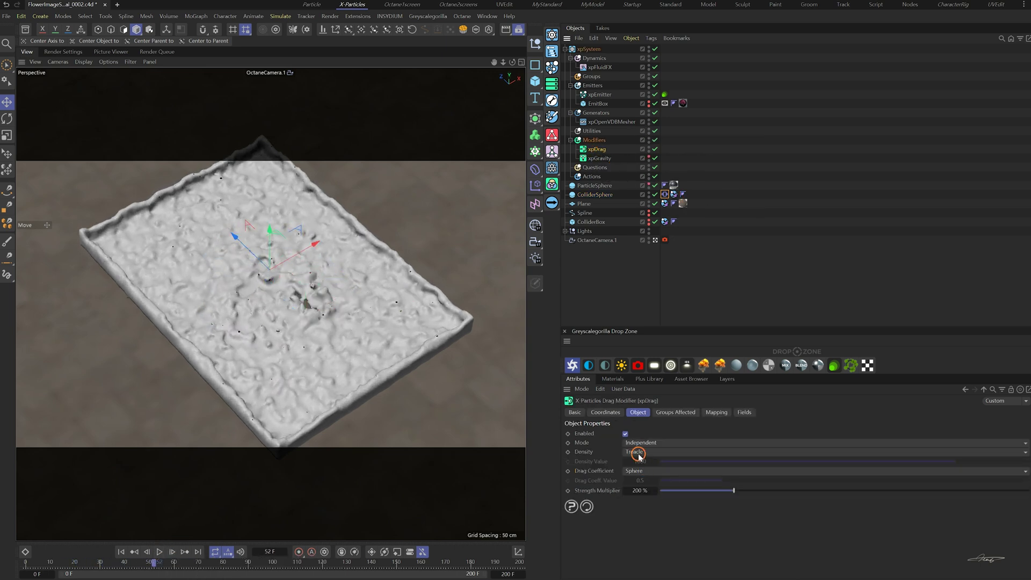
pyautogui.click(638, 453)
pyautogui.click(647, 385)
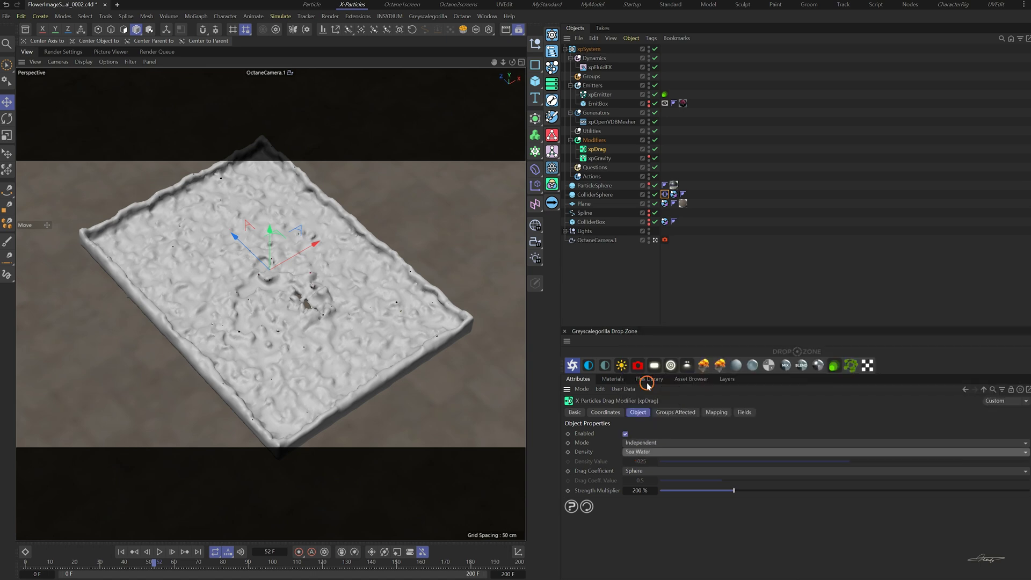
# Switch the xpEmitter's Fluid Type to Liquid under Extended Data and replay the simulation
pyautogui.click(600, 95)
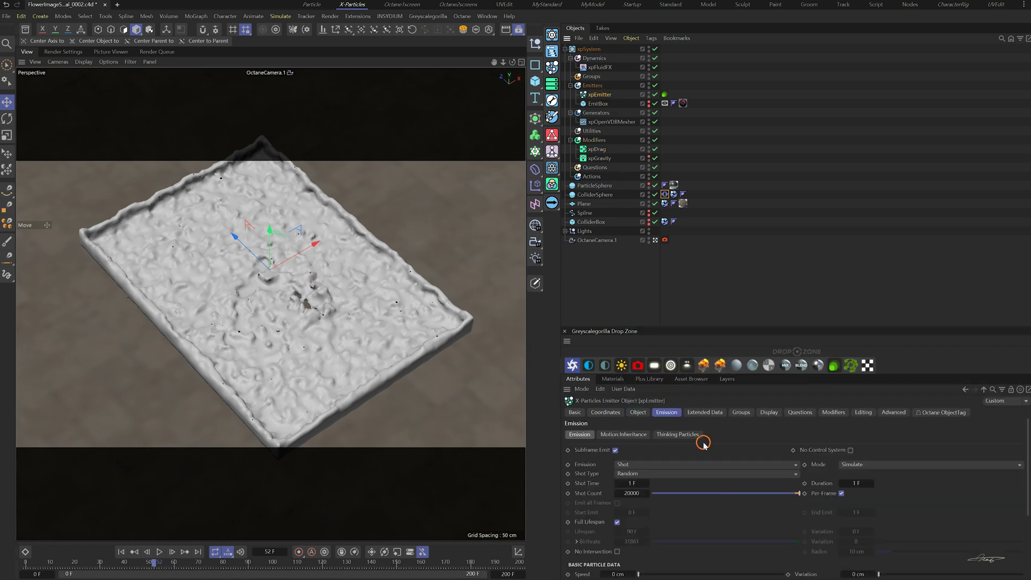
pyautogui.click(704, 412)
pyautogui.click(653, 435)
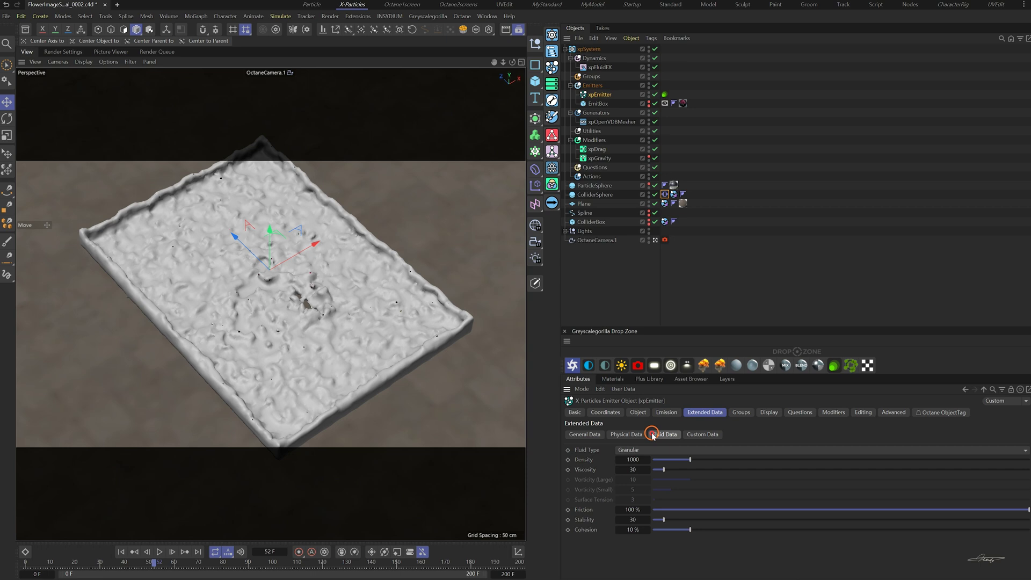
pyautogui.click(644, 450)
pyautogui.click(643, 468)
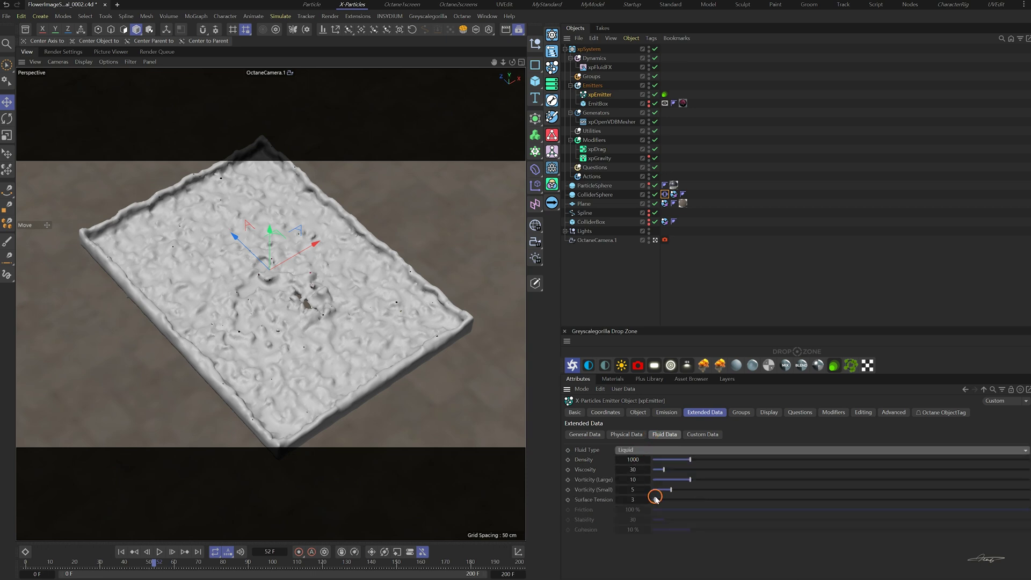
pyautogui.click(159, 552)
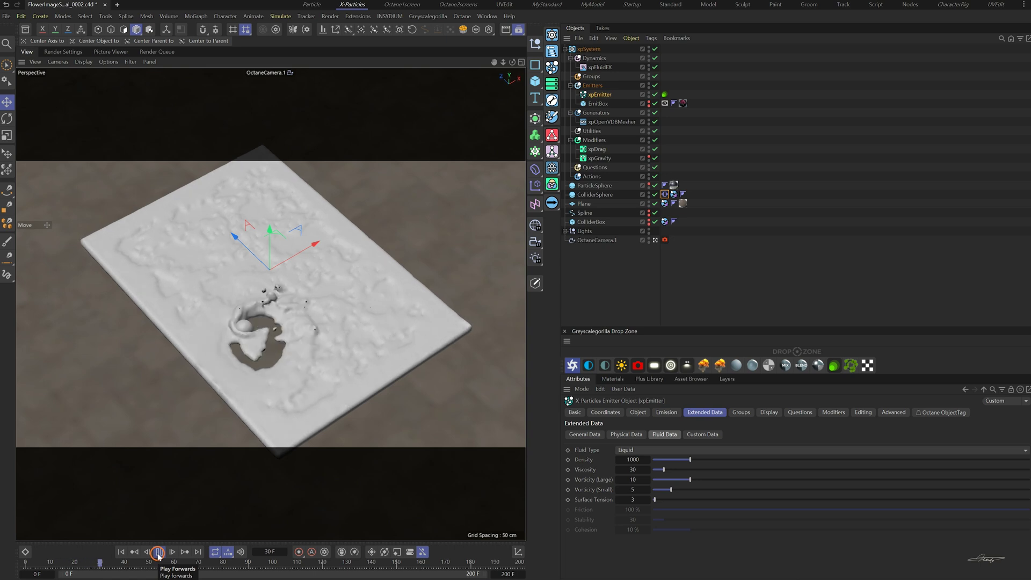
# Set viscosity 5, both vorticities 20 and surface tension 1, replay, then show the materials
pyautogui.click(158, 551)
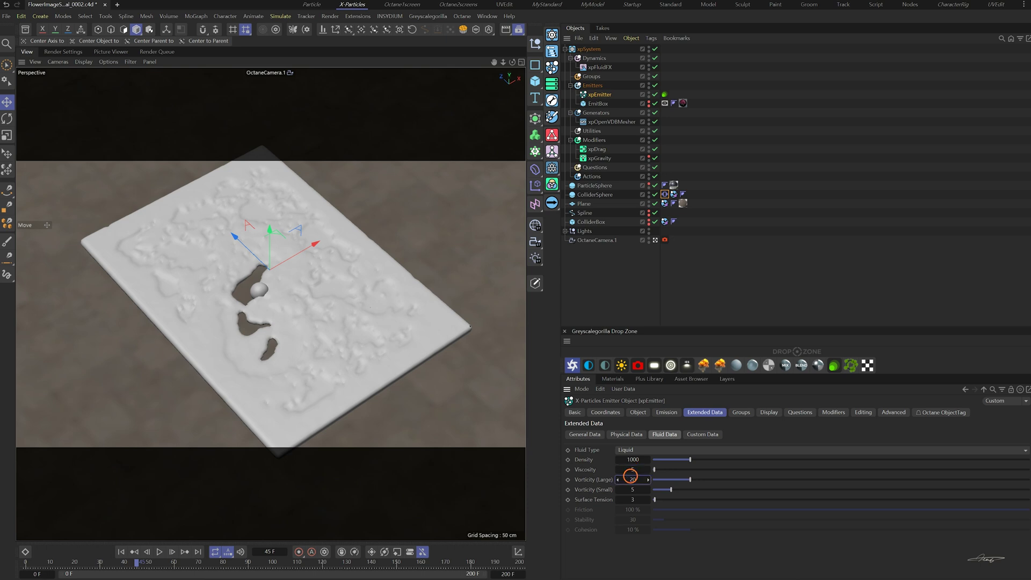
pyautogui.press('Tab')
pyautogui.write('2')
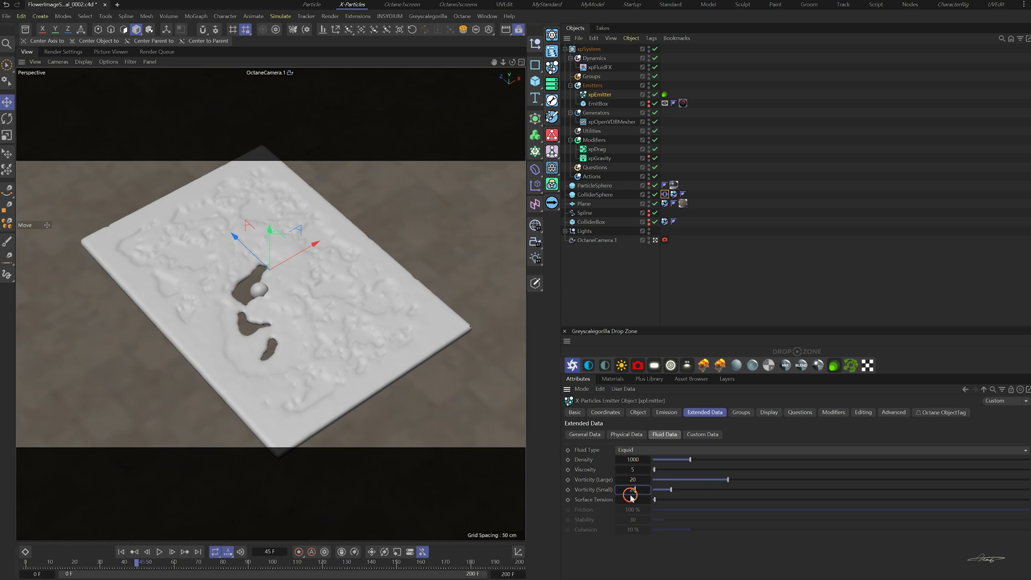
pyautogui.write('0')
pyautogui.click(632, 500)
pyautogui.click(159, 552)
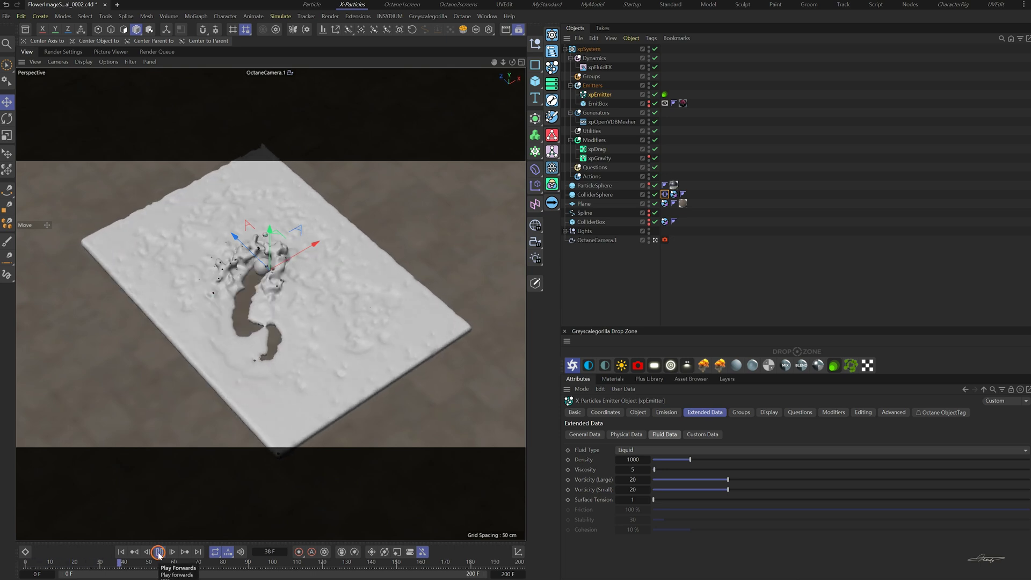
pyautogui.click(159, 552)
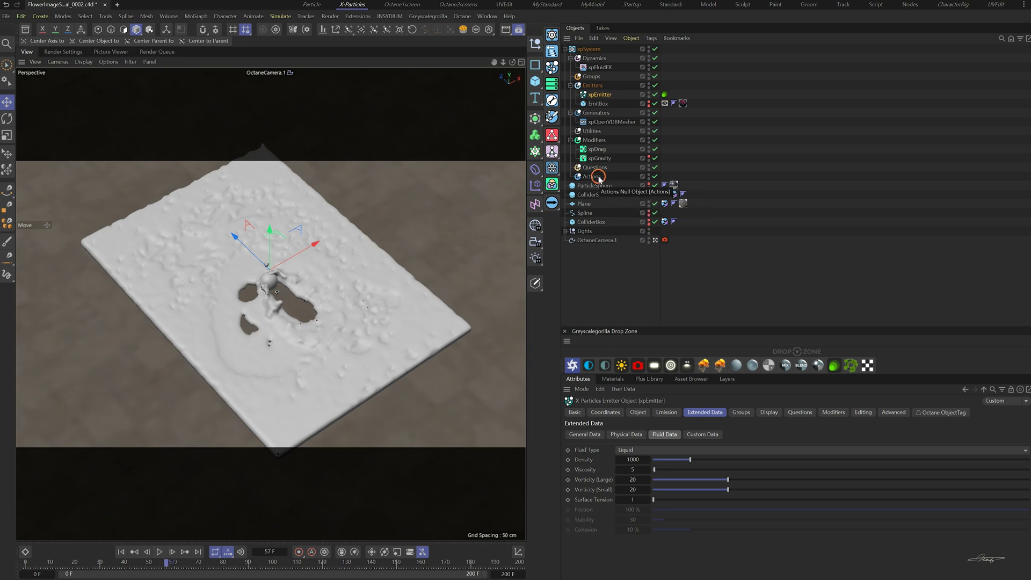
pyautogui.click(616, 379)
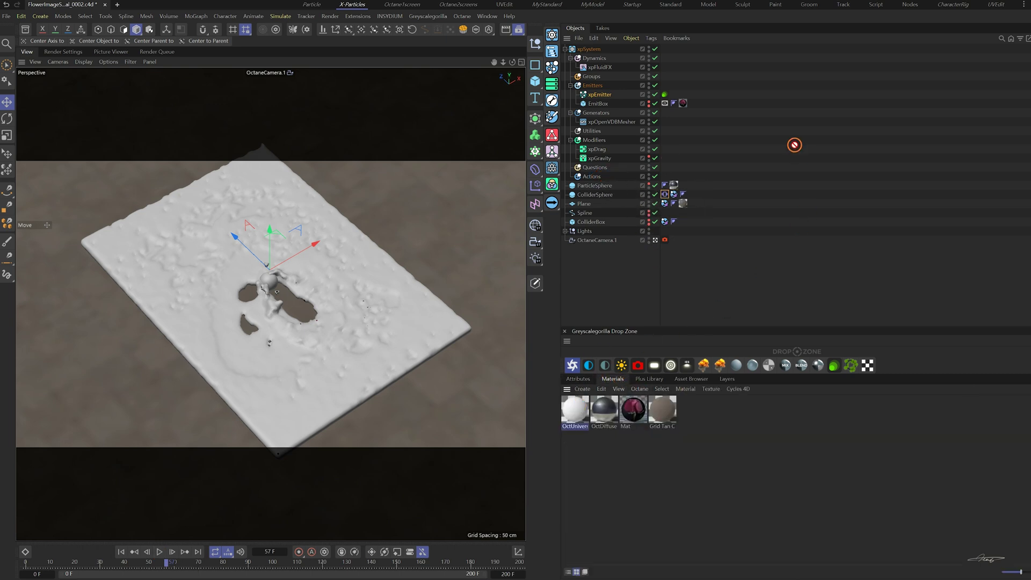
# Apply OctUniversal1 to the mesher and load the rose JPG as an ImageTexture on Albedo
pyautogui.moveTo(623, 124); pyautogui.dragTo(622, 123)
pyautogui.doubleClick(575, 410)
pyautogui.click(621, 402)
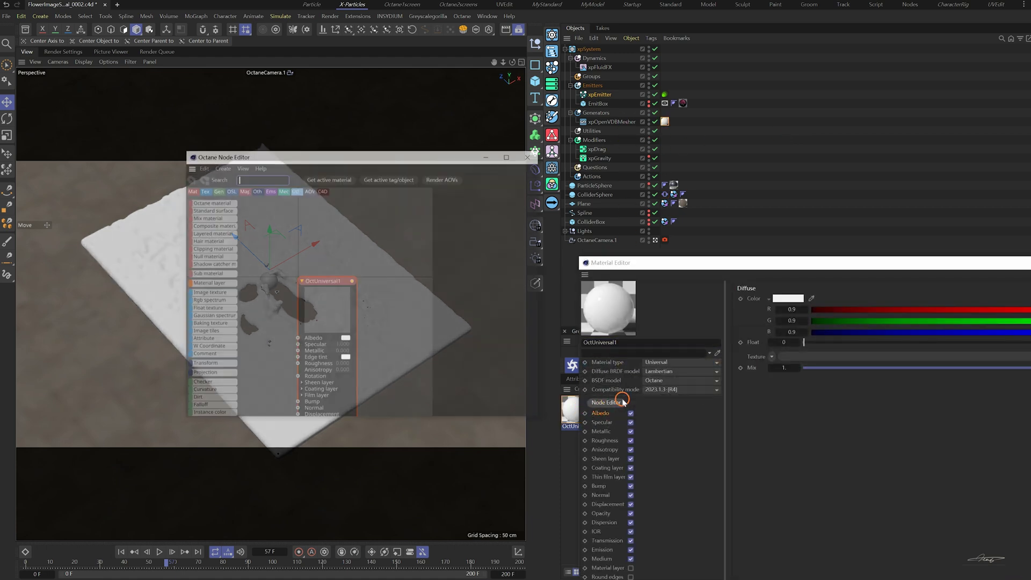
pyautogui.click(374, 300)
pyautogui.moveTo(353, 325); pyautogui.dragTo(299, 317)
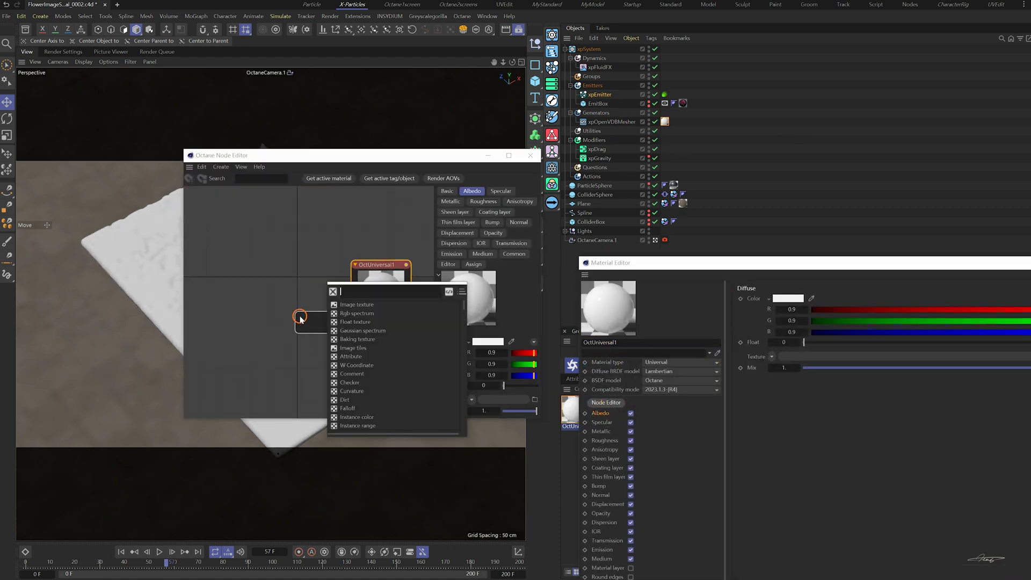
pyautogui.click(336, 303)
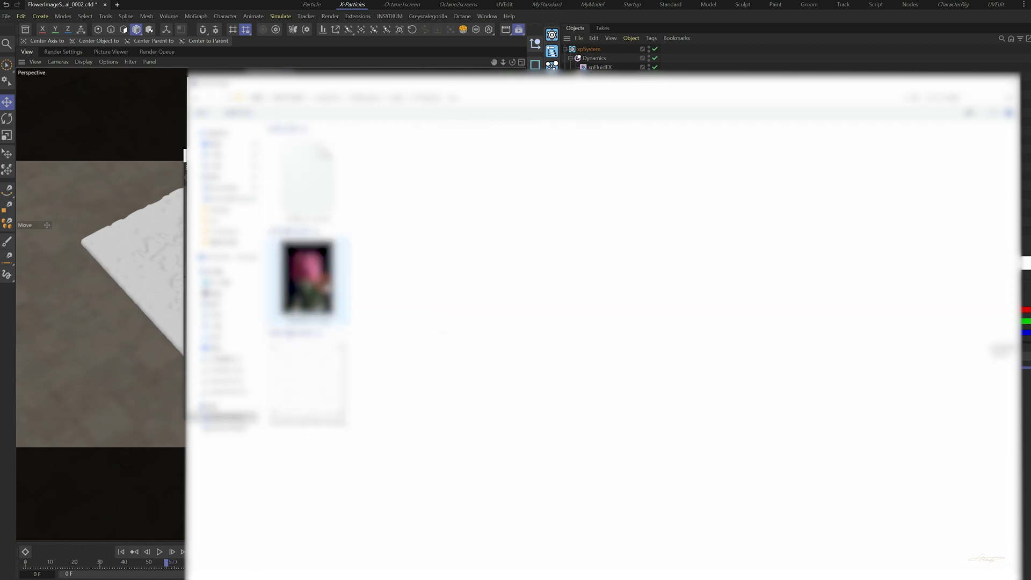
pyautogui.doubleClick(308, 279)
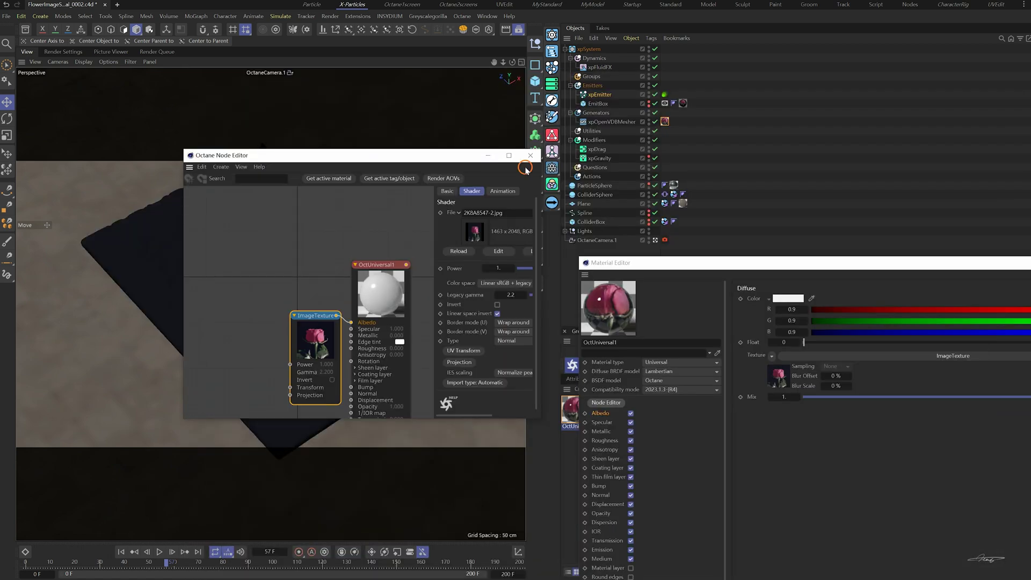
# Set the material's Roughness to 0.1 and close both material editor windows
pyautogui.click(604, 440)
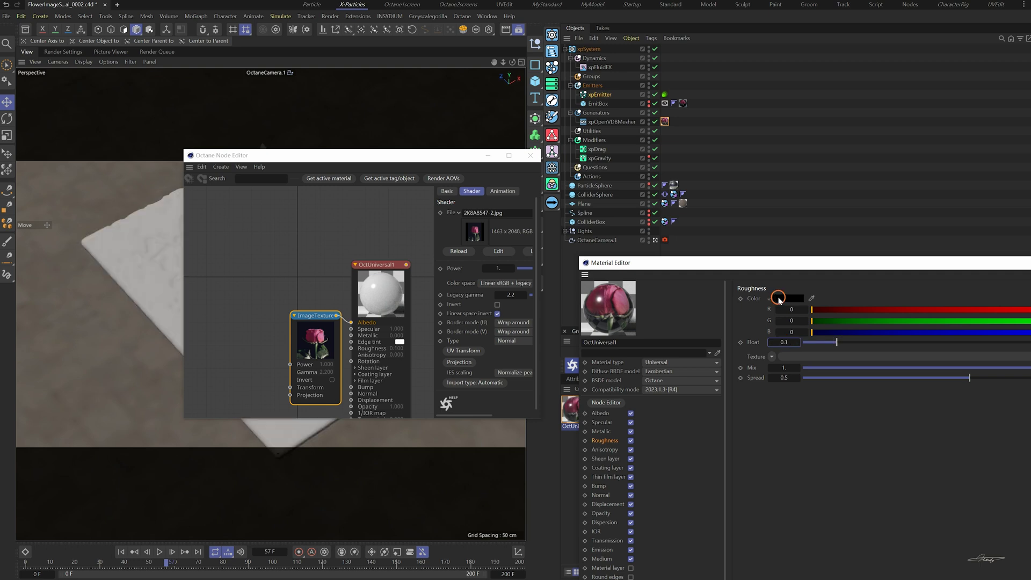
pyautogui.click(1025, 262)
pyautogui.click(531, 155)
# Apply the rose material to xpOpenVDBMesher with Flat projection, fitted to the object
pyautogui.moveTo(571, 419); pyautogui.dragTo(665, 123)
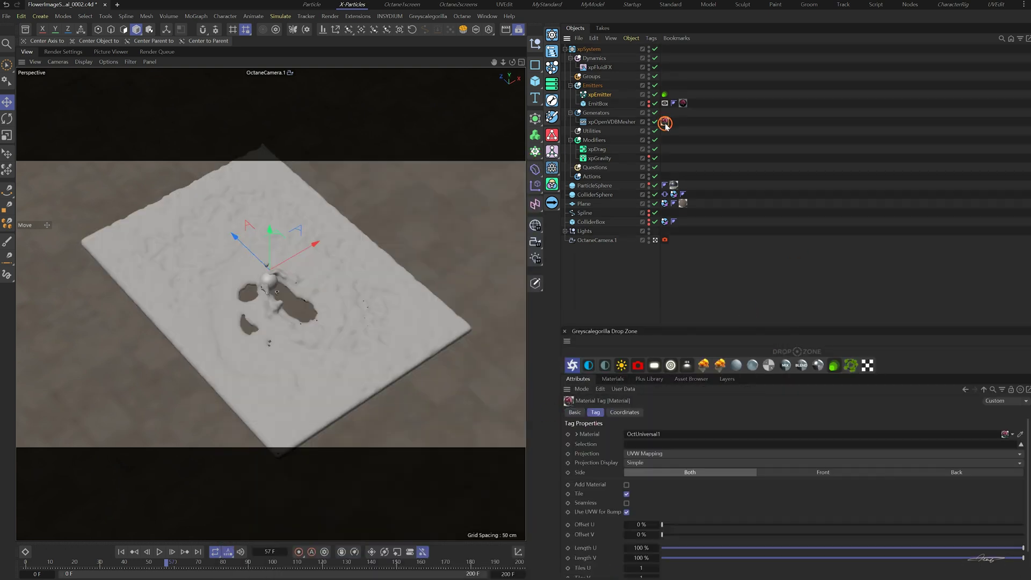
pyautogui.click(718, 447)
pyautogui.click(673, 482)
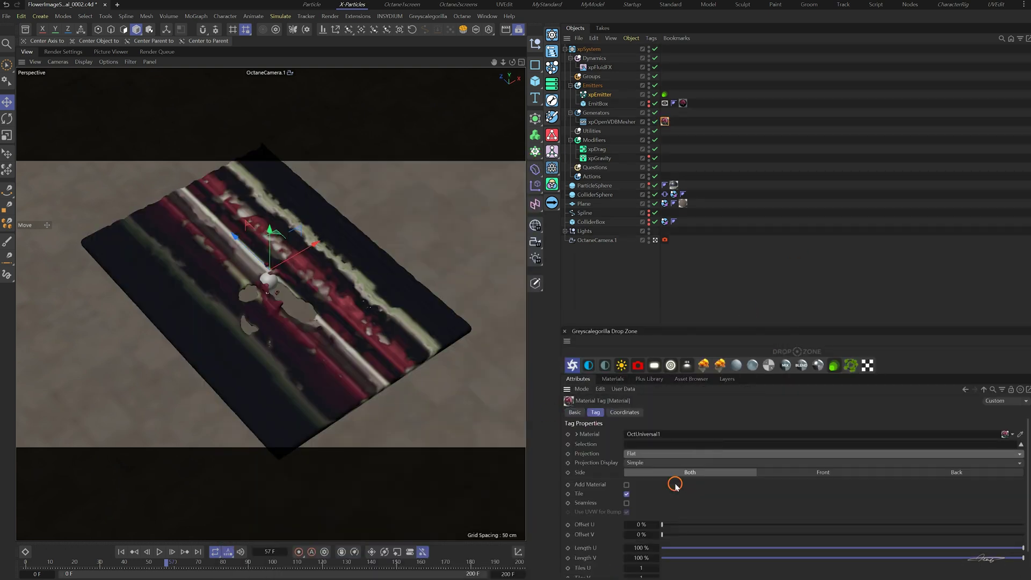
pyautogui.rightClick(663, 122)
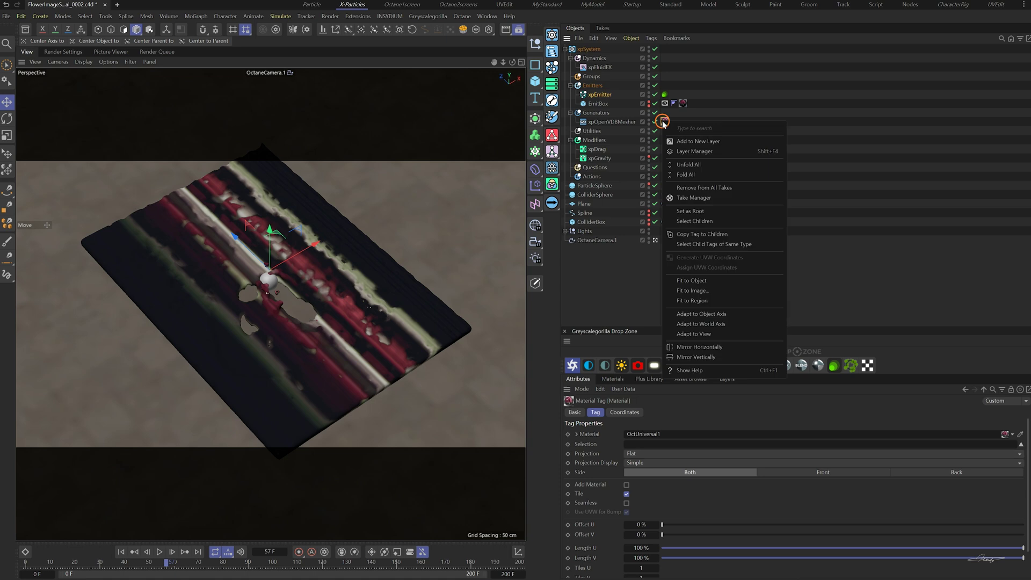
pyautogui.click(710, 280)
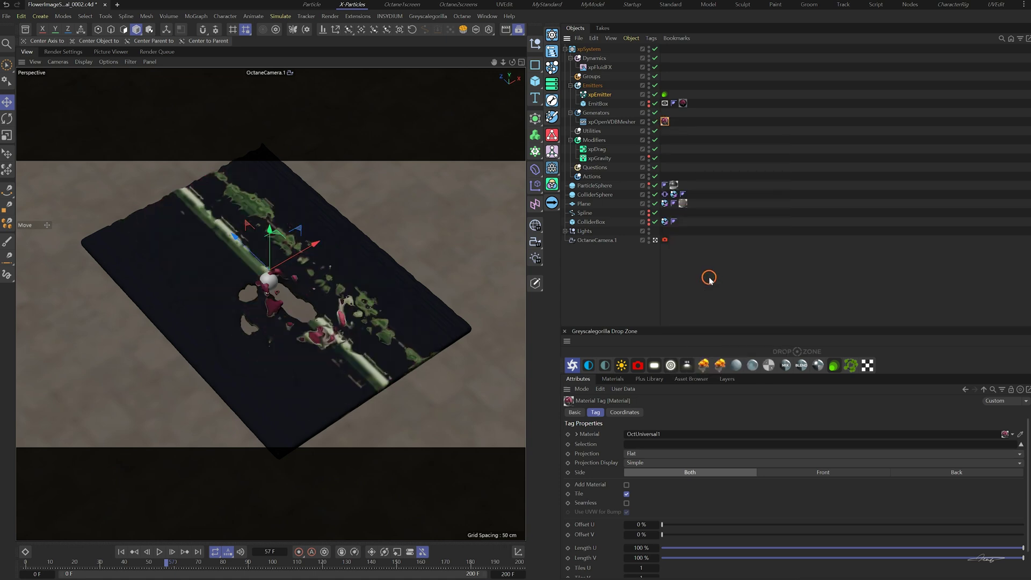
# In the maximized Top view, Fit to Region the rose projection around the whole plane
pyautogui.click(521, 63)
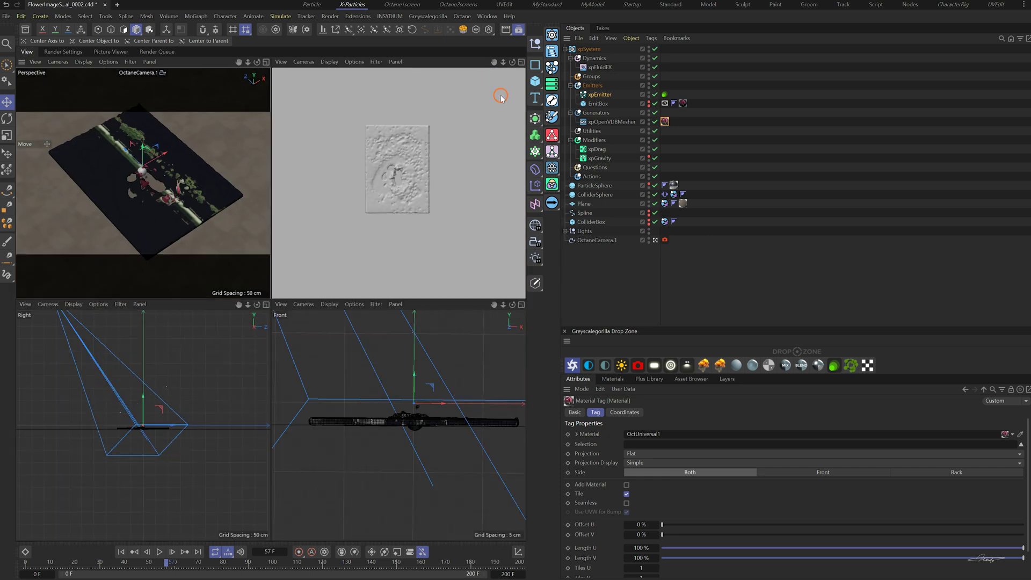
pyautogui.click(521, 63)
pyautogui.rightClick(665, 123)
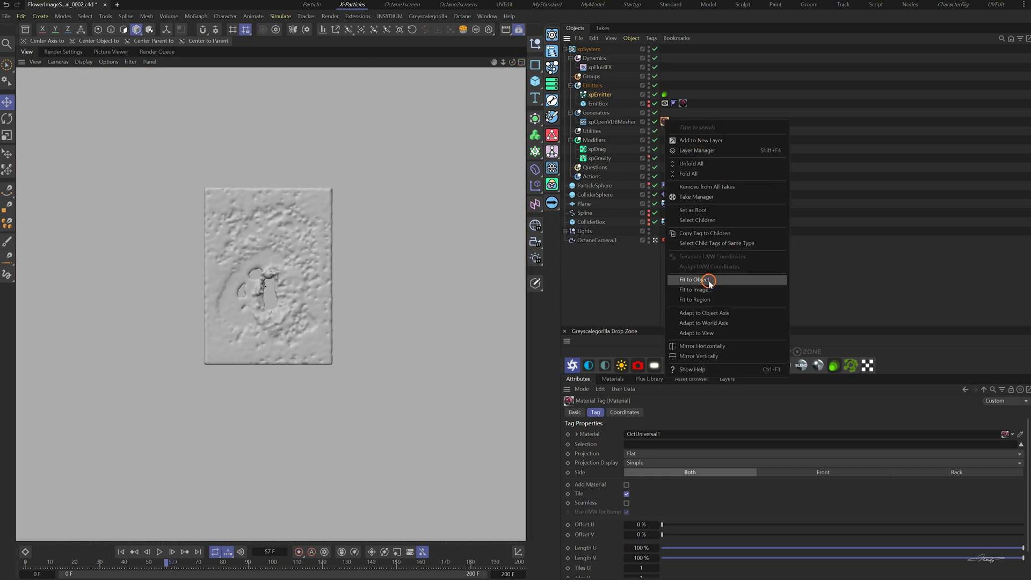
pyautogui.click(698, 300)
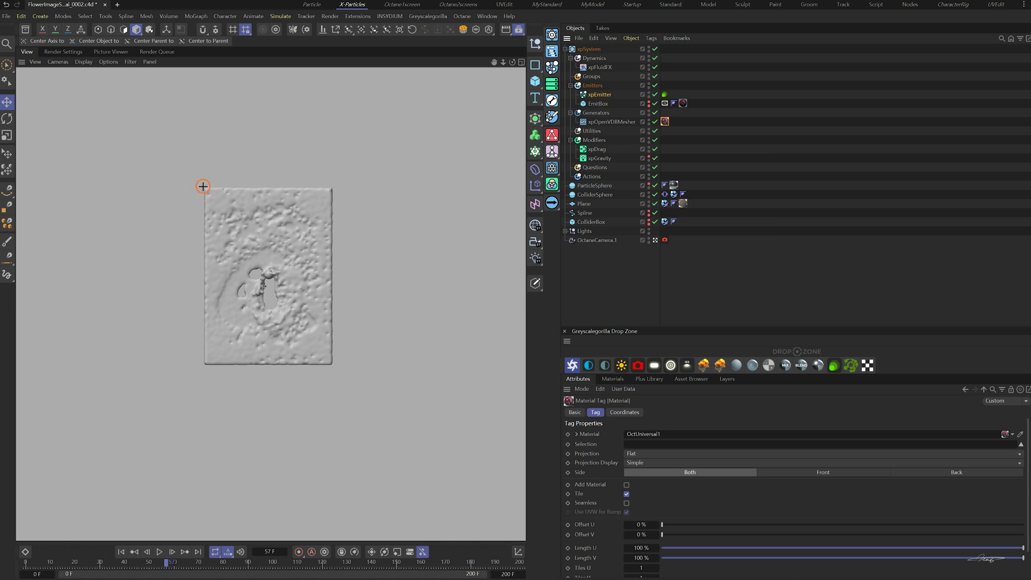
pyautogui.moveTo(202, 185); pyautogui.dragTo(336, 367)
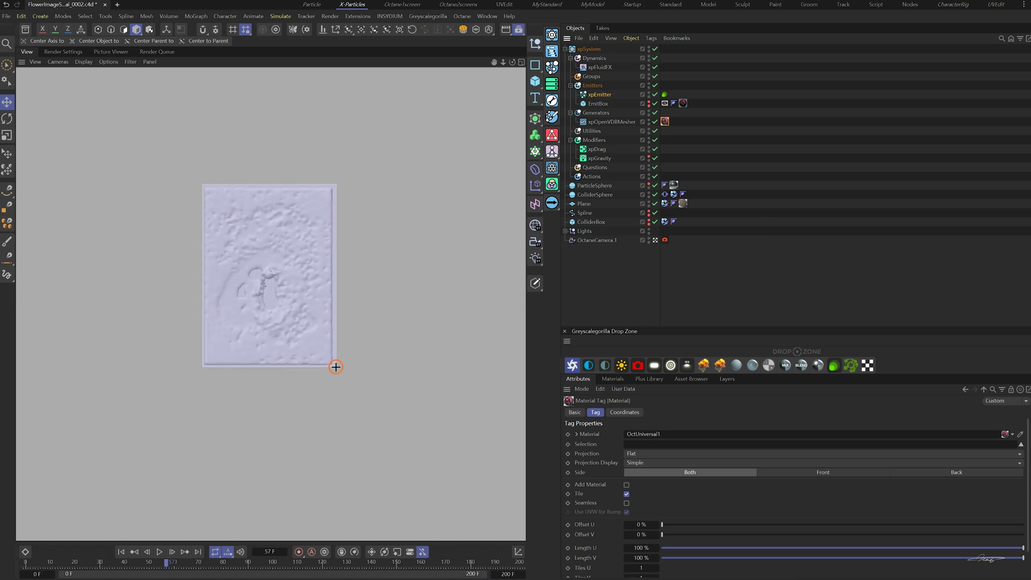
pyautogui.click(521, 60)
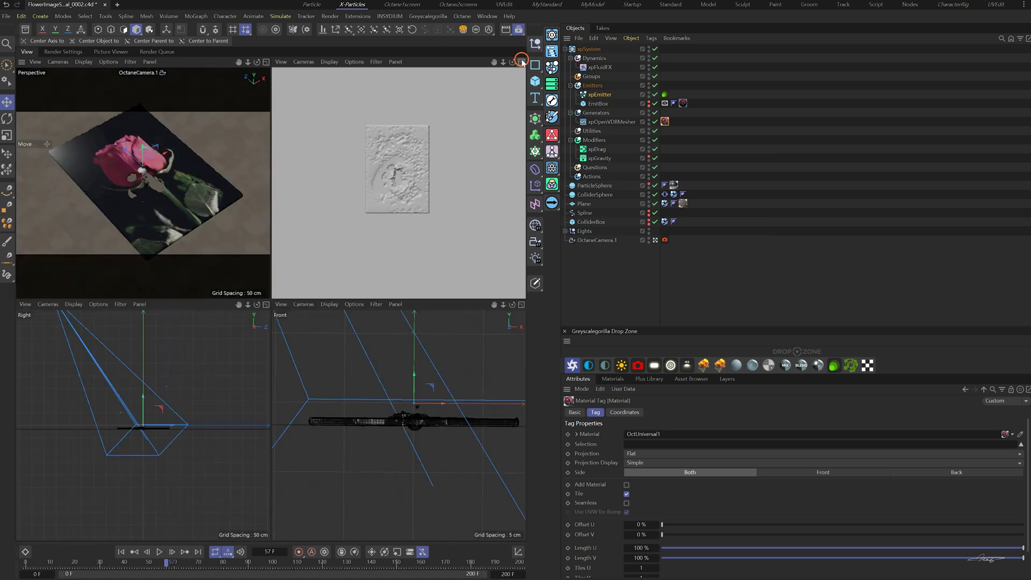
pyautogui.click(266, 62)
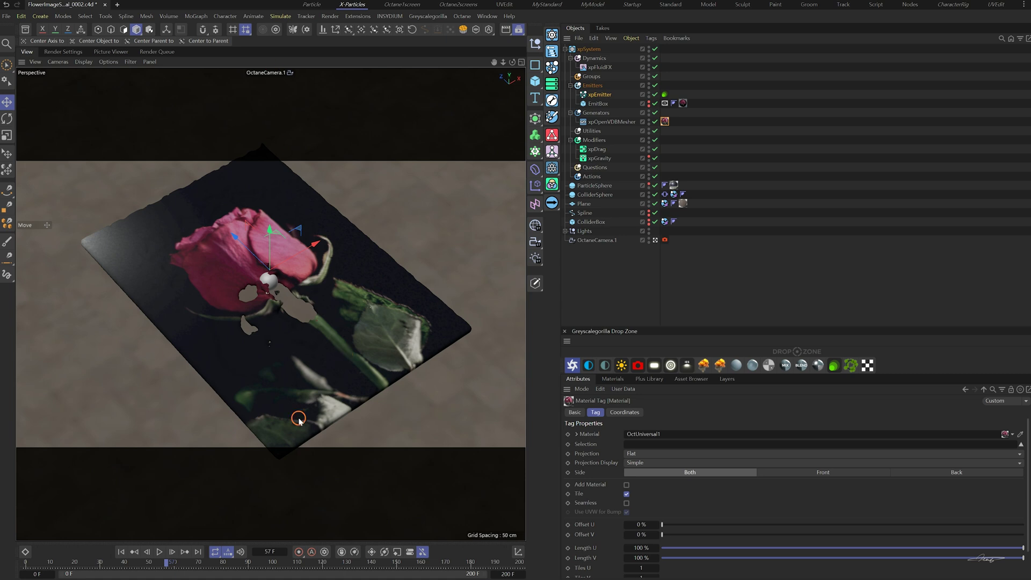
# Switch to the Octane1screen layout and start the Live Viewer render of the rose fluid
pyautogui.click(504, 29)
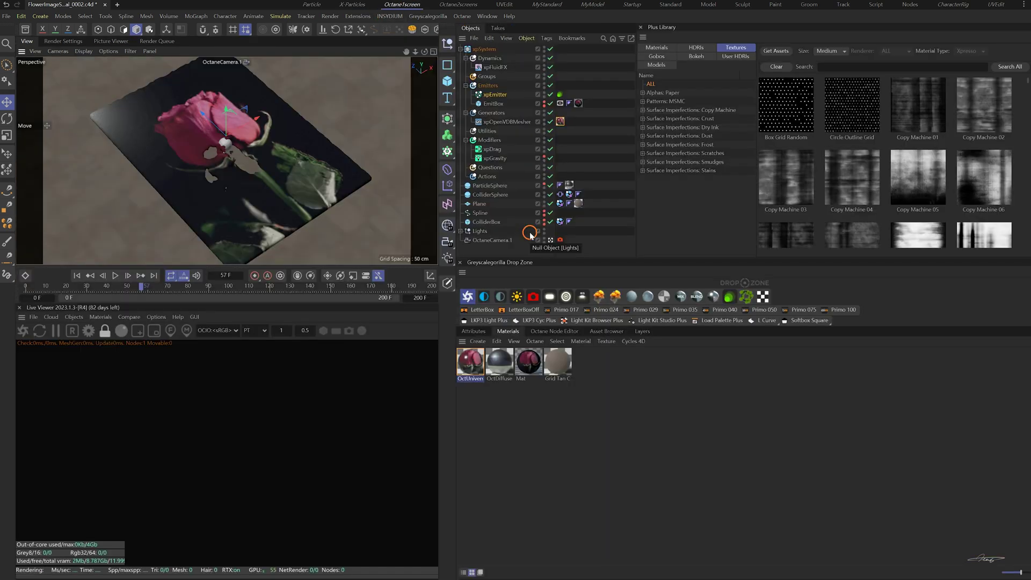
pyautogui.click(22, 330)
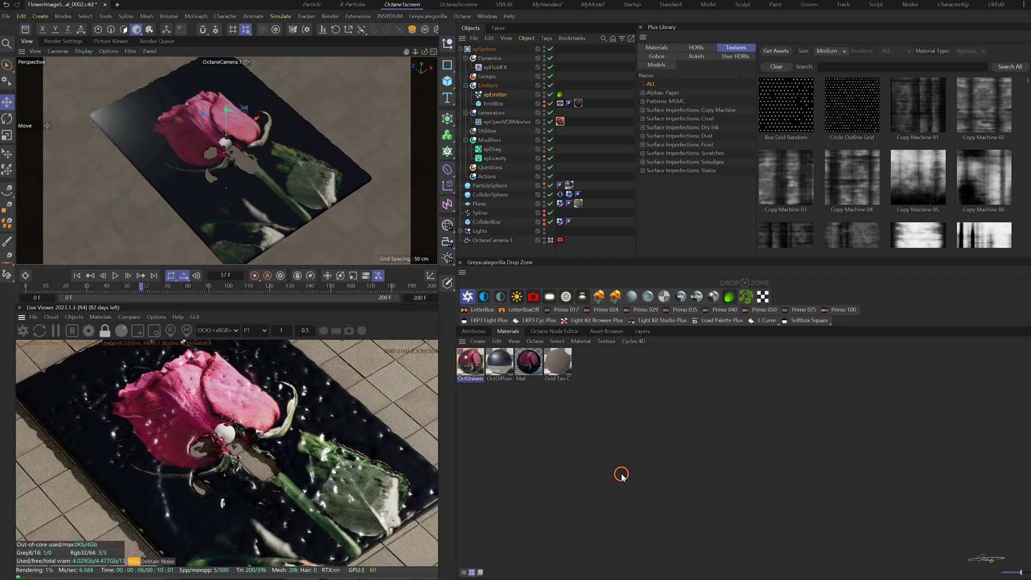
pyautogui.scroll(5, 198, 194)
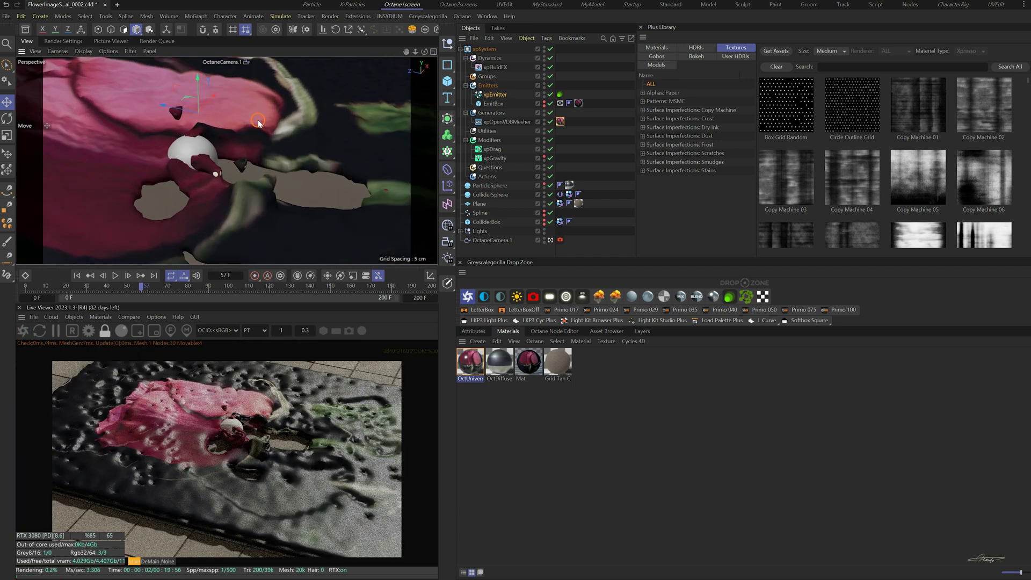
pyautogui.scroll(-4, 198, 193)
pyautogui.scroll(2, 198, 193)
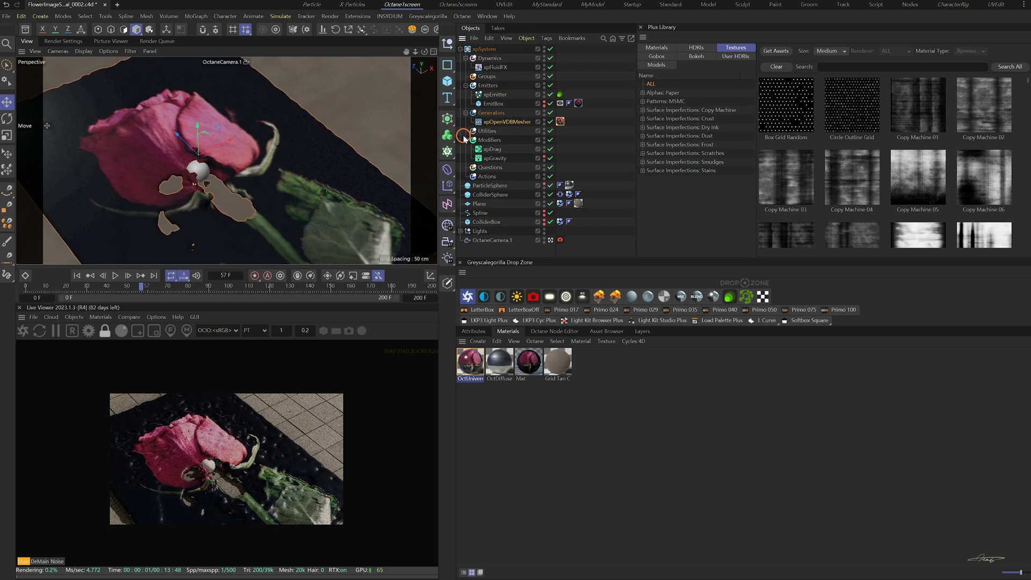
# Wrap xpOpenVDBMesher in a Volume Builder with a 1 cm voxel size
pyautogui.keyDown('alt'); pyautogui.click(448, 136); pyautogui.keyUp('alt')
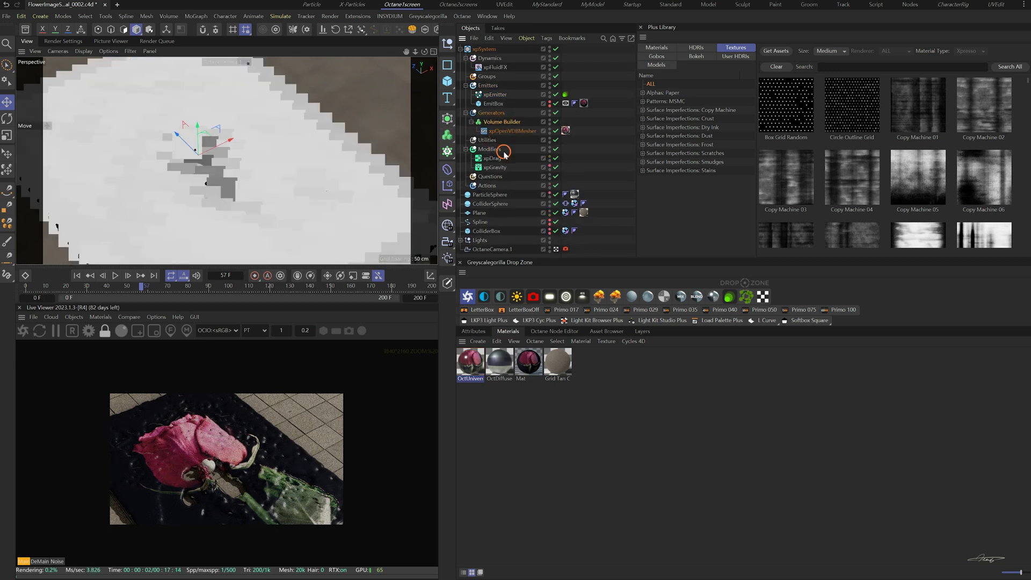
pyautogui.click(484, 331)
pyautogui.doubleClick(519, 395)
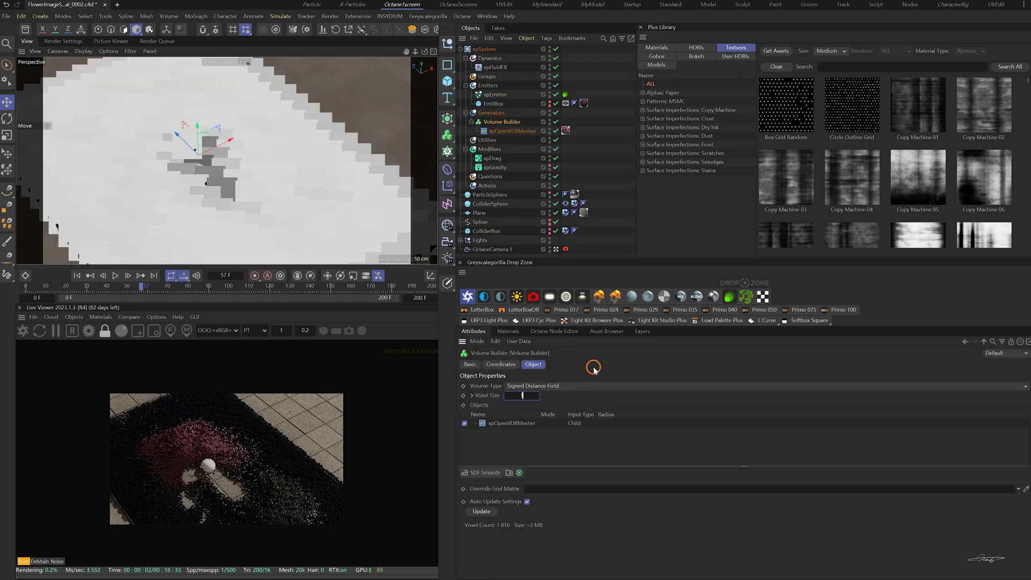
pyautogui.write('1')
pyautogui.press('Return')
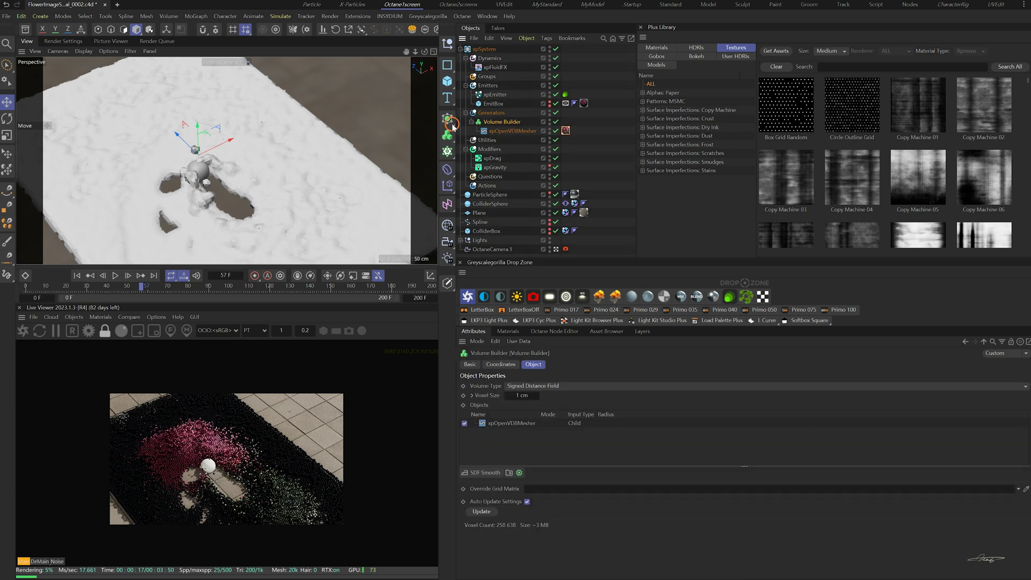
# Add a Volume Mesher, move the rose material tag onto it, and set voxels to 0.8 cm
pyautogui.keyDown('alt'); pyautogui.click(449, 134); pyautogui.keyUp('alt')
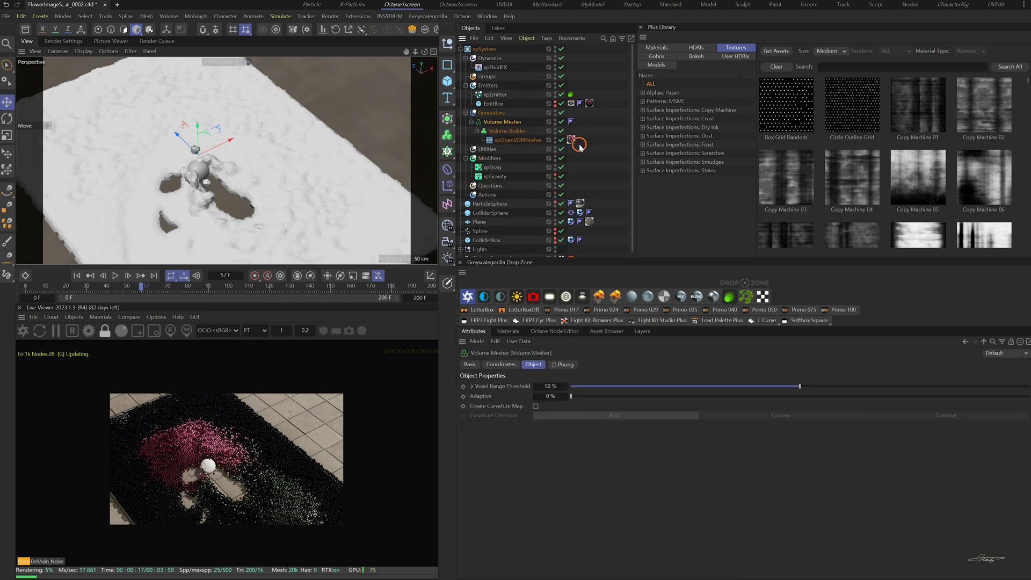
pyautogui.moveTo(575, 123); pyautogui.dragTo(578, 122)
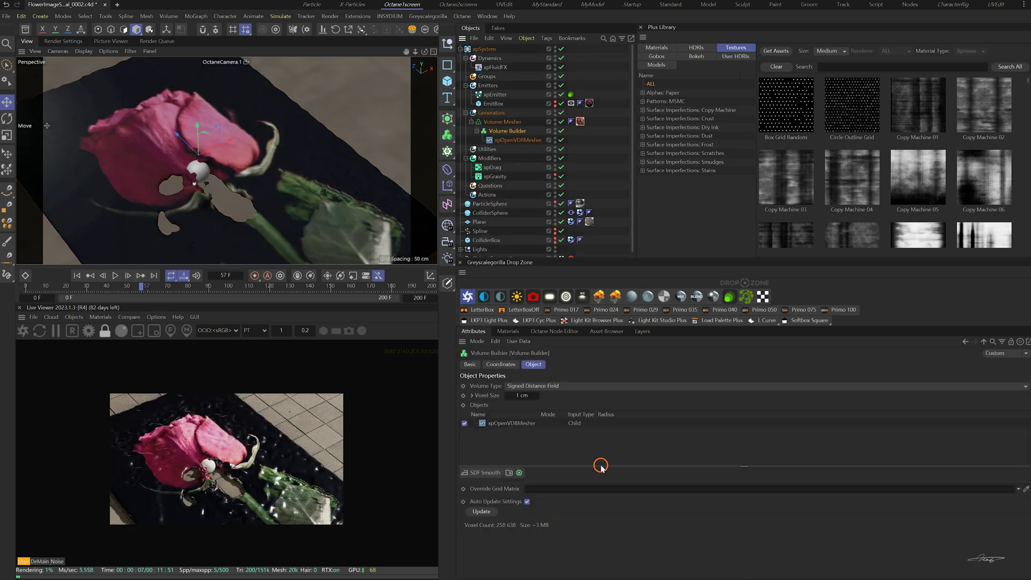
pyautogui.moveTo(537, 395); pyautogui.dragTo(518, 404)
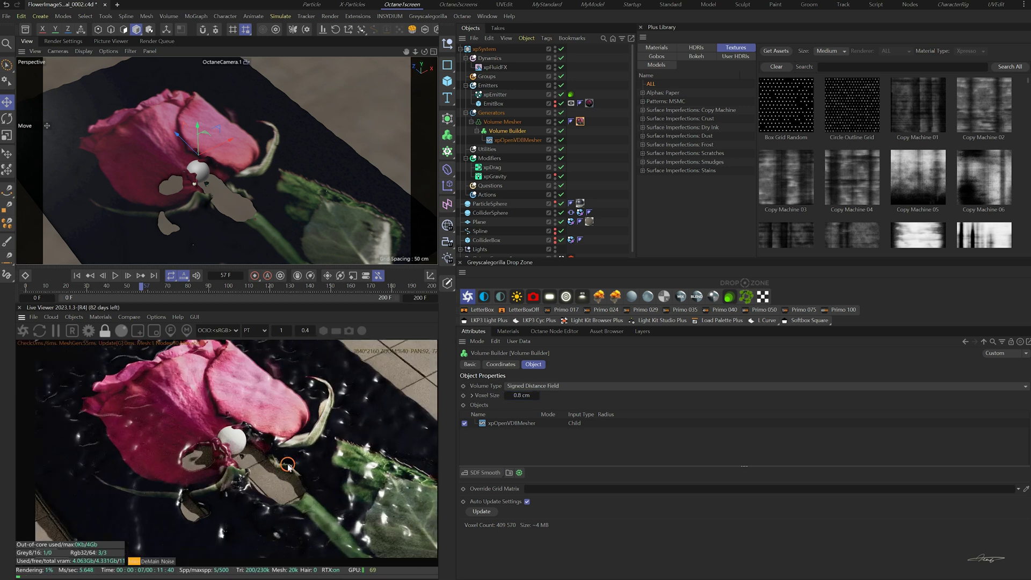
pyautogui.click(493, 471)
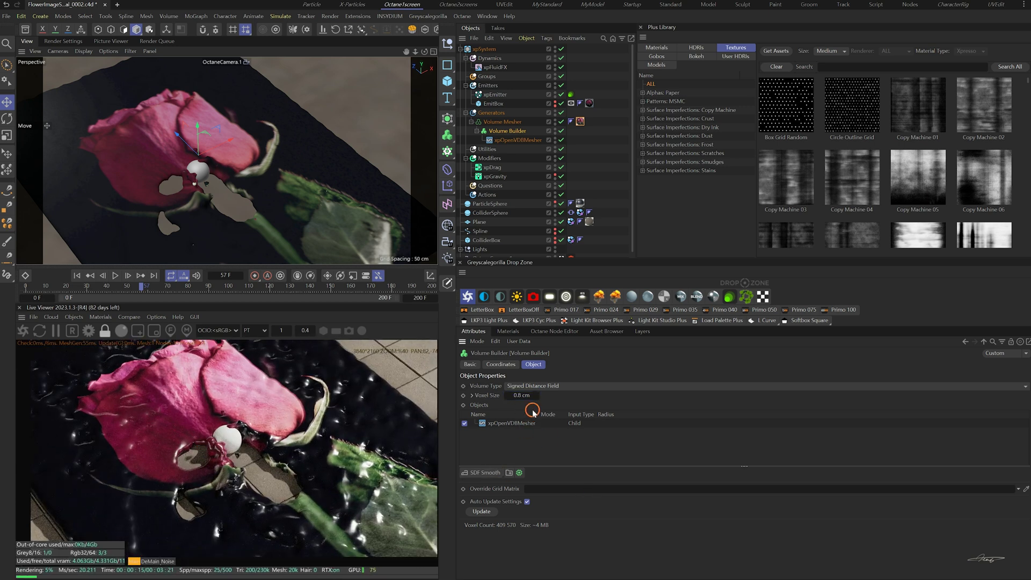
# Add a Gaussian SDF Smooth filter layer to the Volume Builder at 9% strength
pyautogui.click(475, 471)
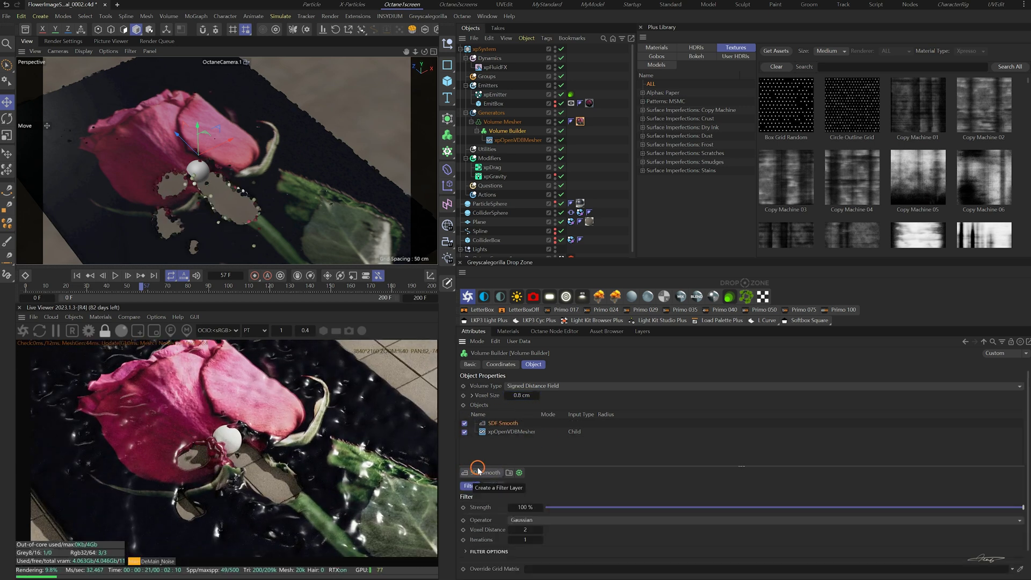
pyautogui.moveTo(1022, 507); pyautogui.dragTo(639, 506)
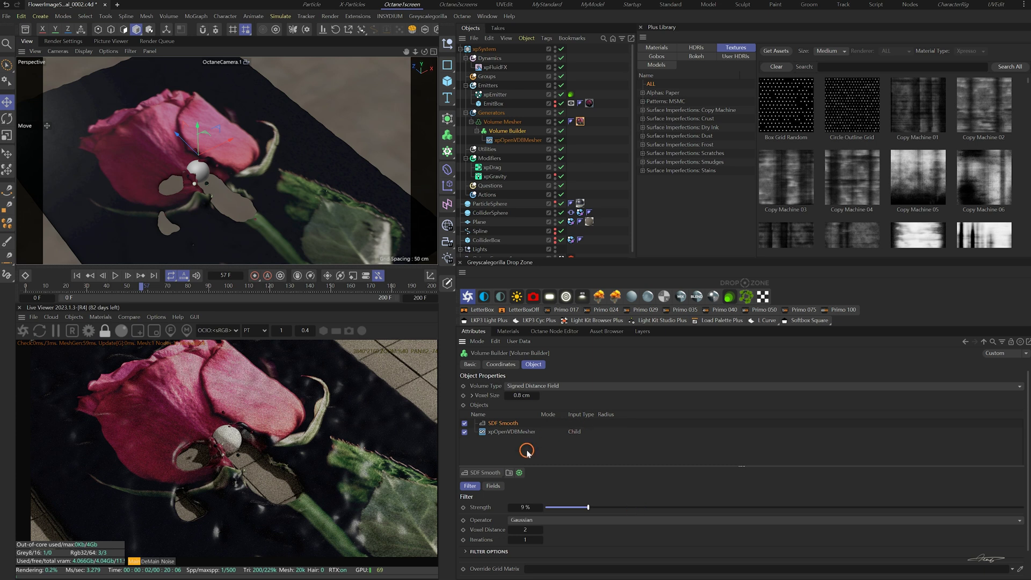
pyautogui.click(493, 472)
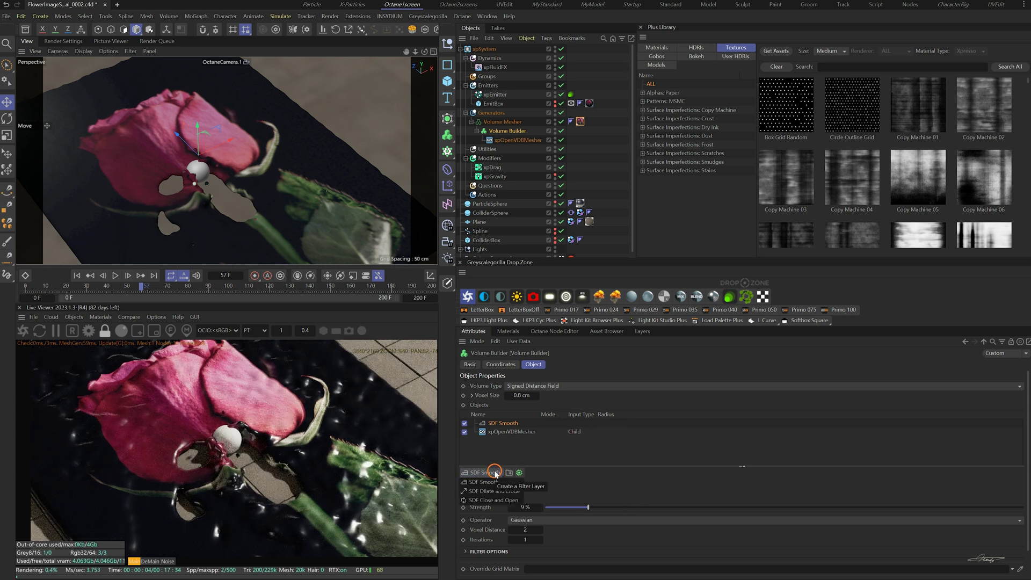
# Add SDF Dilate and Erode below SDF Smooth at 2 cm offset and 49% strength; raise Smooth to 18%
pyautogui.click(488, 490)
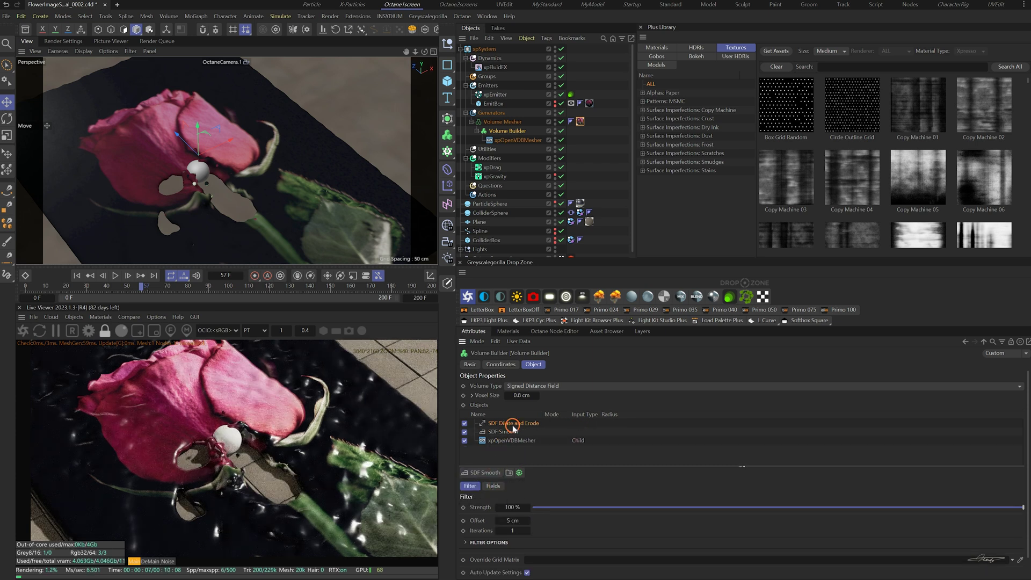
pyautogui.moveTo(512, 424); pyautogui.dragTo(518, 434)
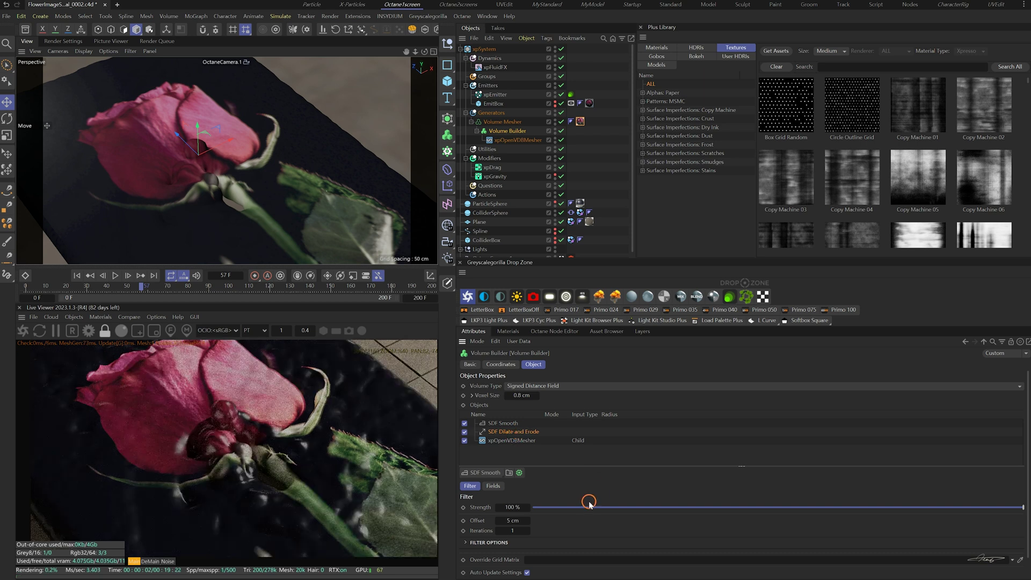
pyautogui.moveTo(545, 527); pyautogui.dragTo(476, 533)
pyautogui.moveTo(989, 506); pyautogui.dragTo(772, 507)
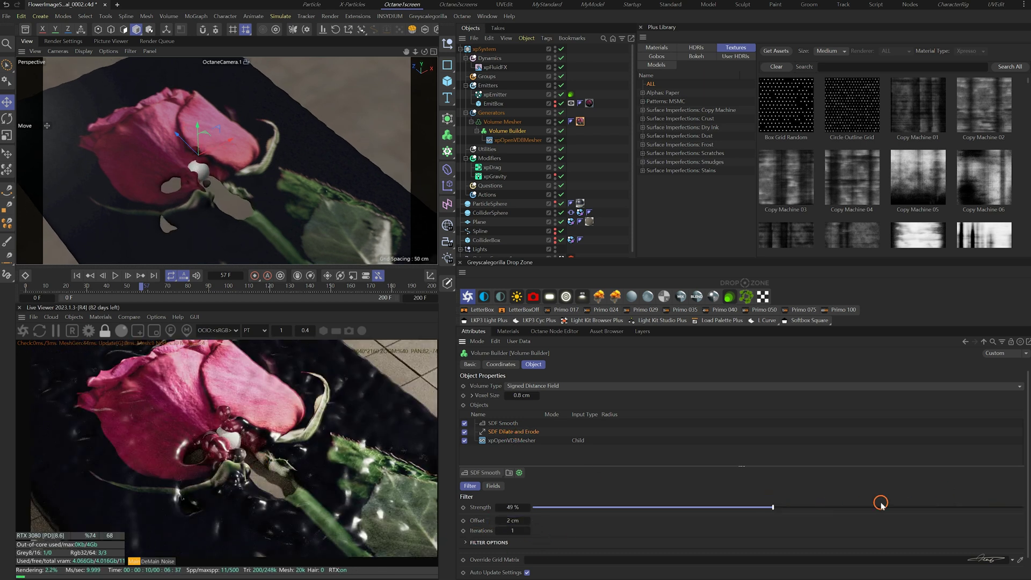
pyautogui.click(646, 424)
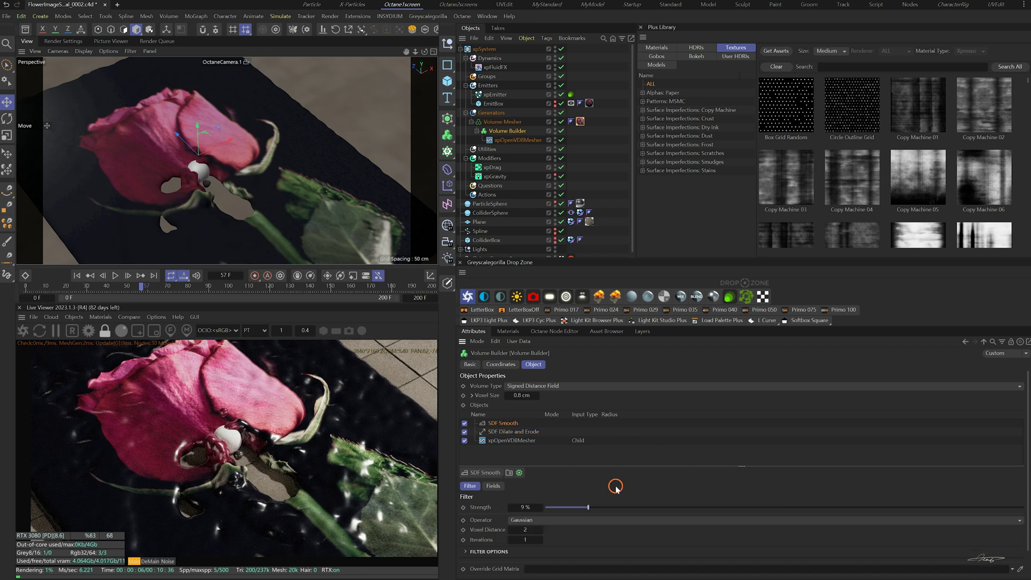